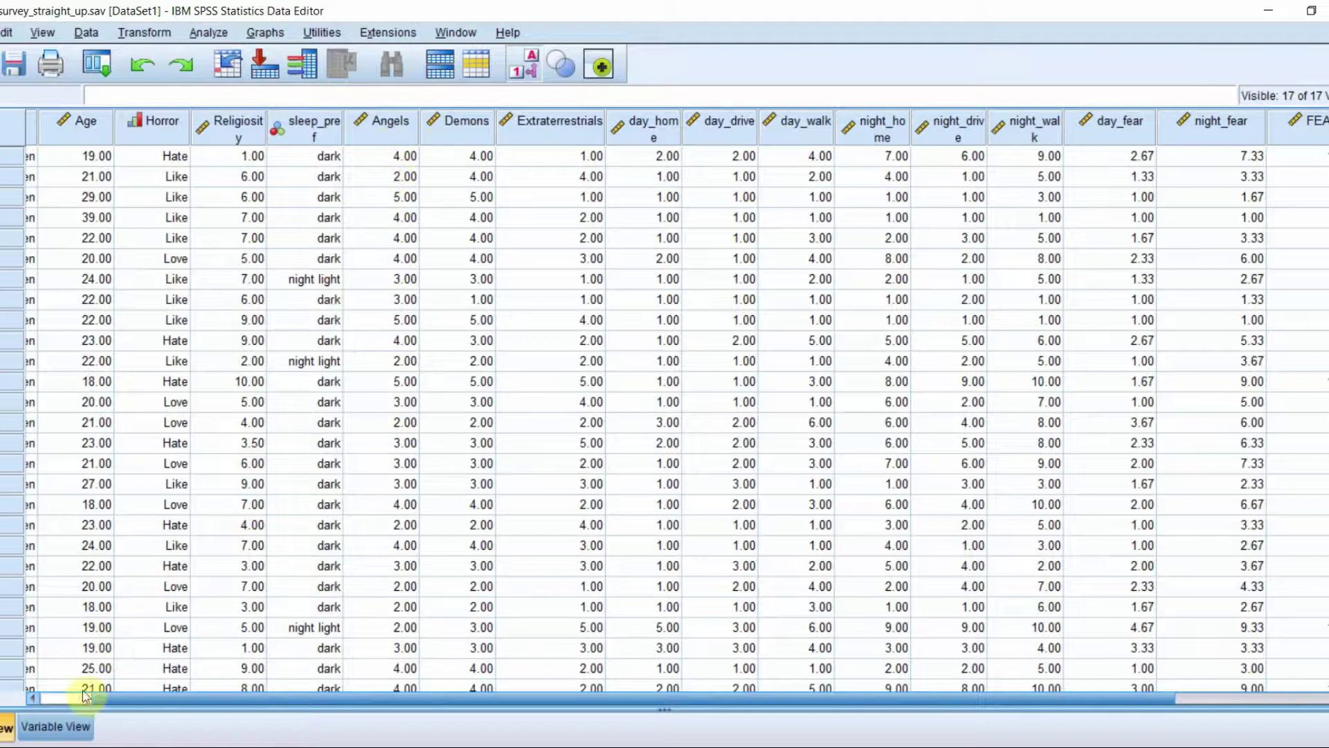
- Examine the variable definitions and measurement levels in the survey dataset, and return to the data
click(55, 726)
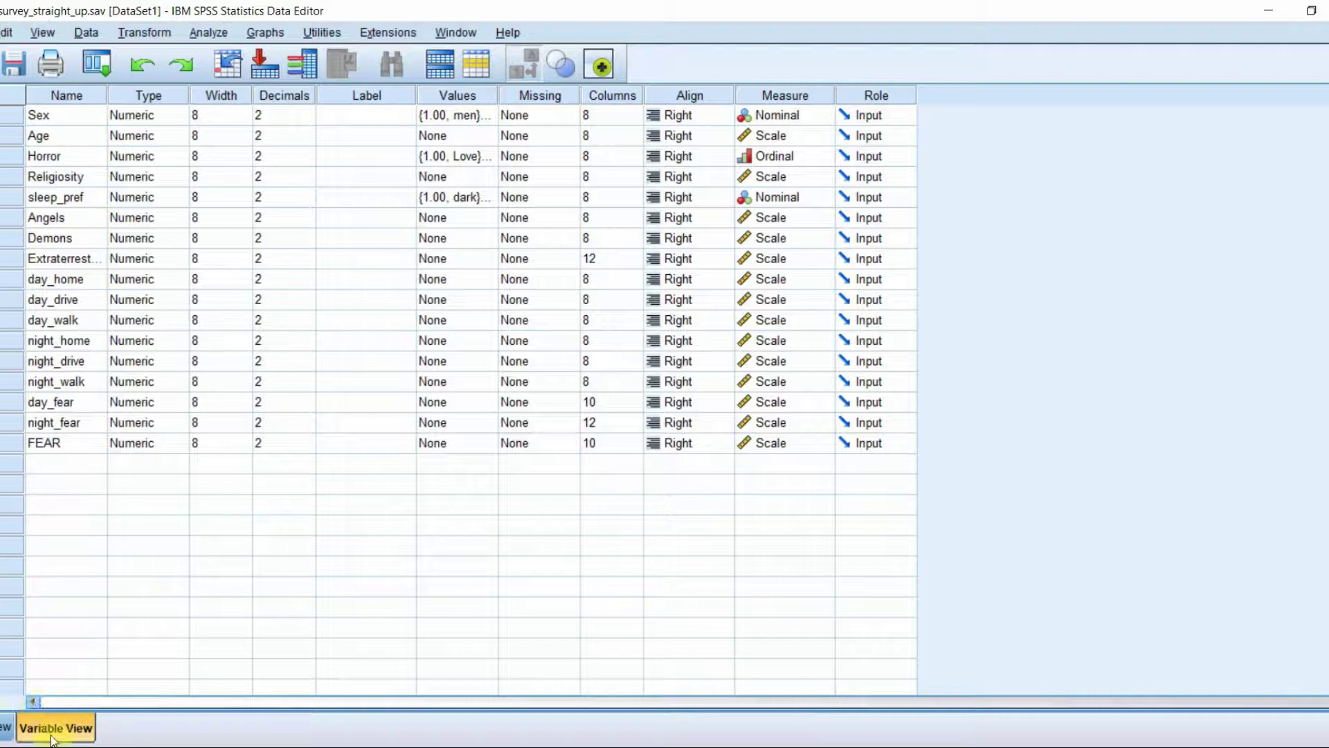
click(5, 727)
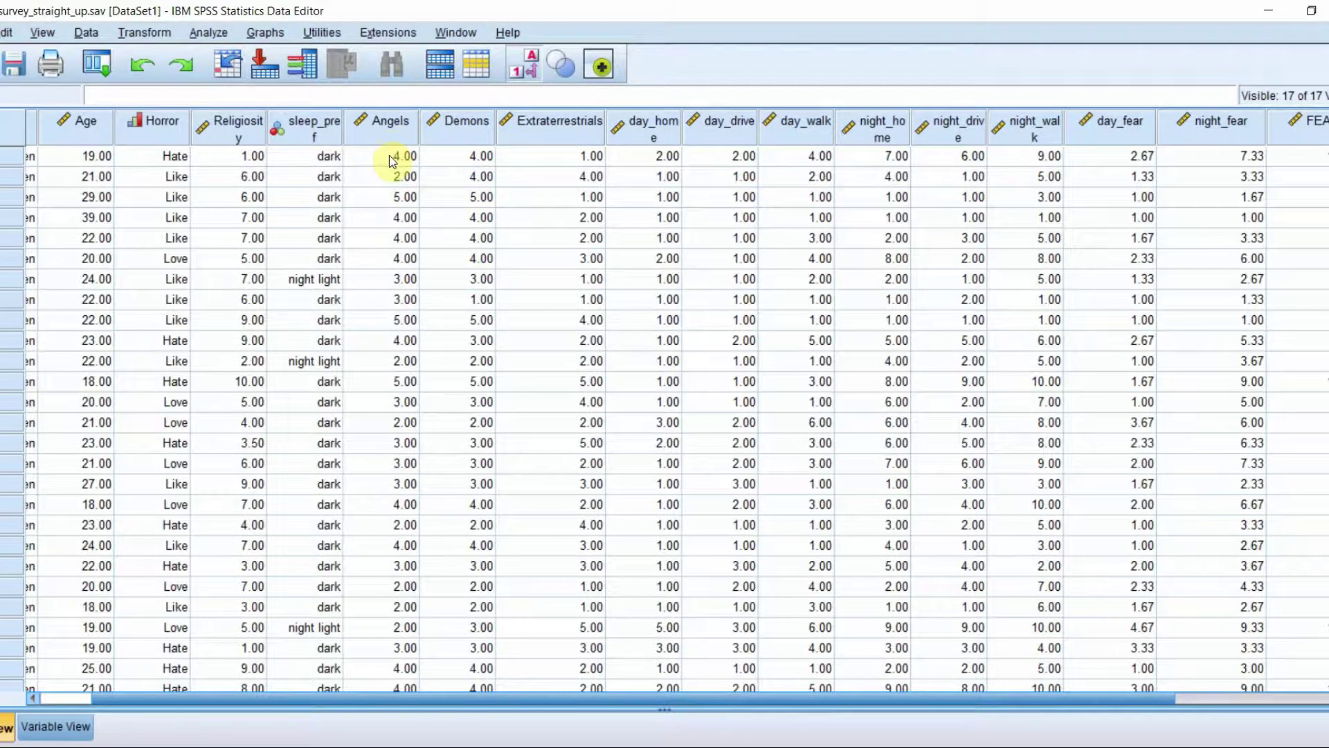
- Start a Repeated Measures General Linear Model analysis and clear the existing within-subject factor definition
click(219, 36)
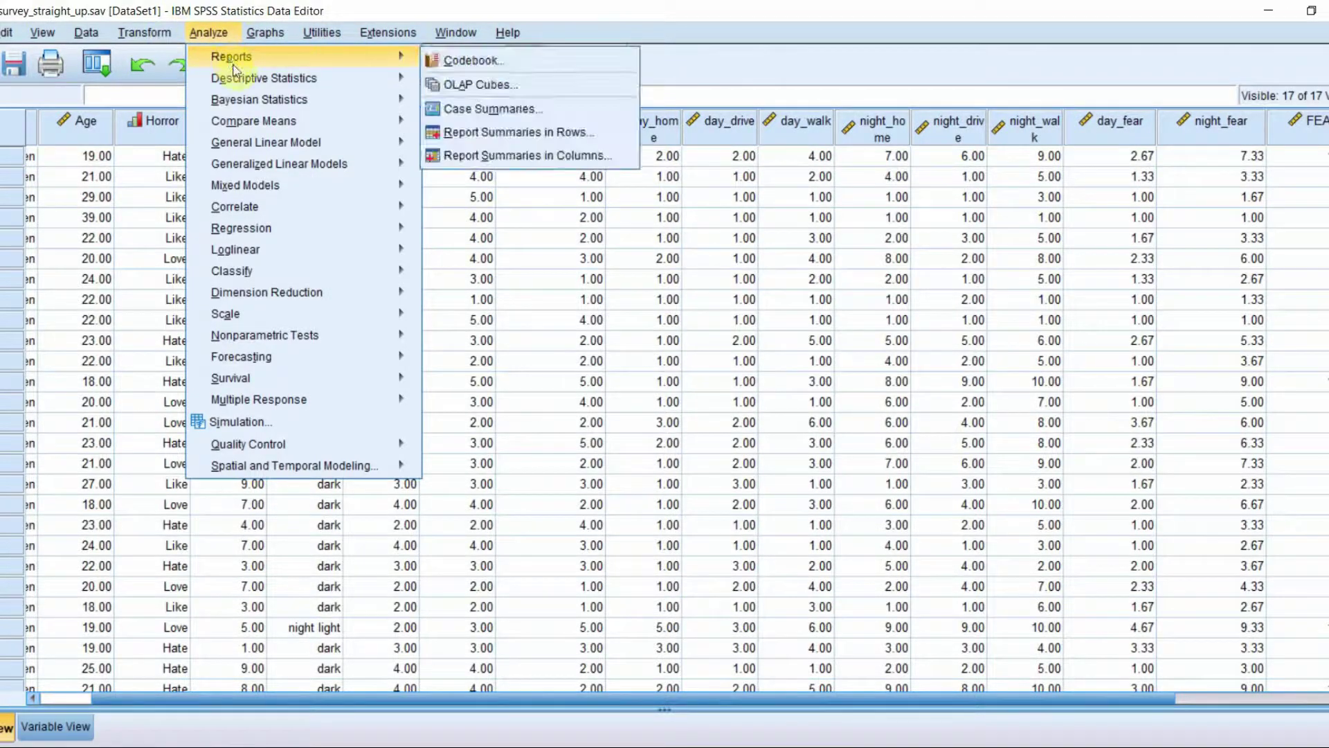
mouse_move(267, 148)
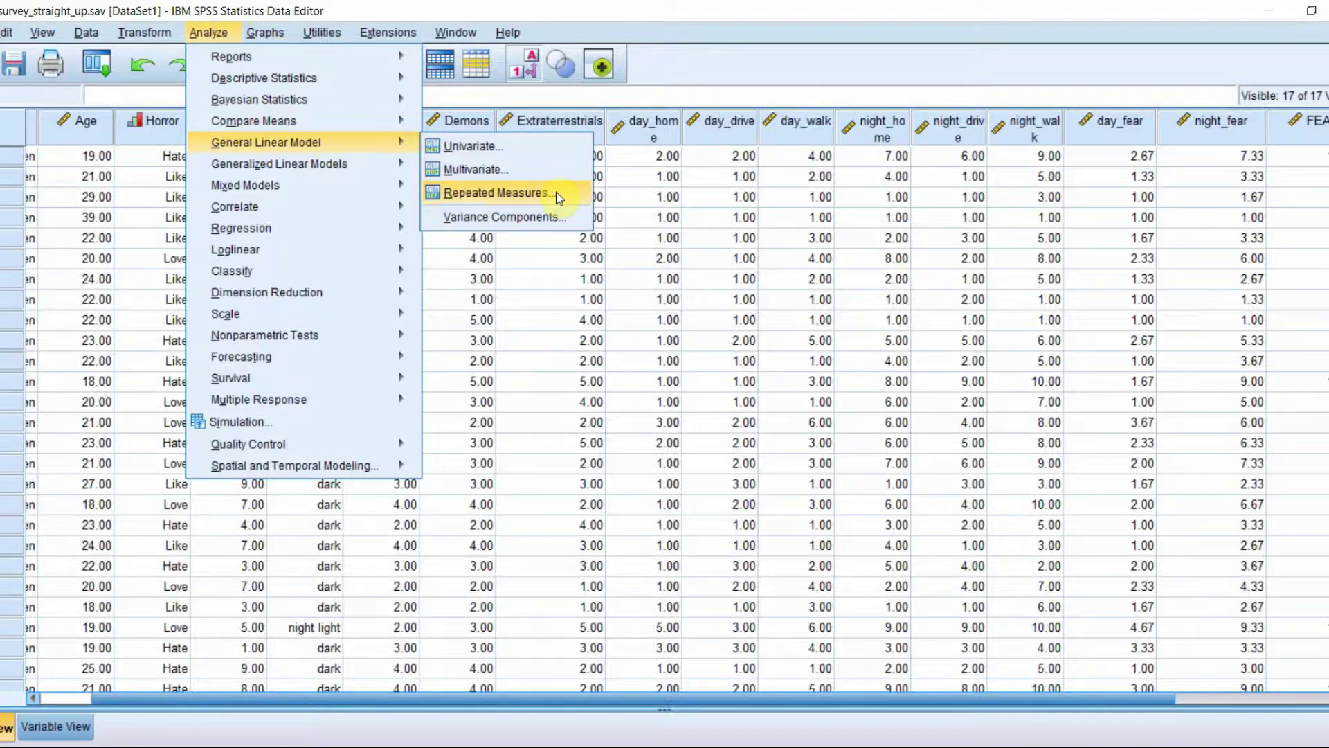
click(555, 193)
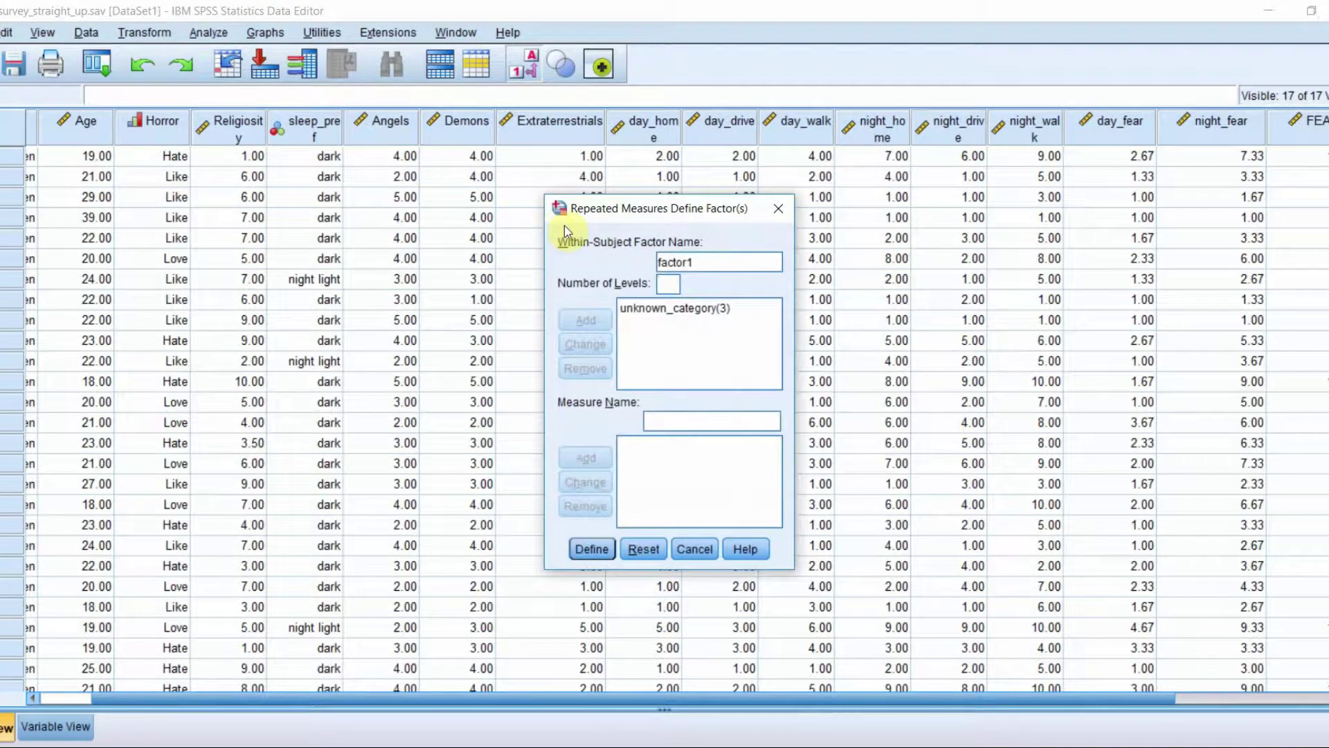
click(639, 551)
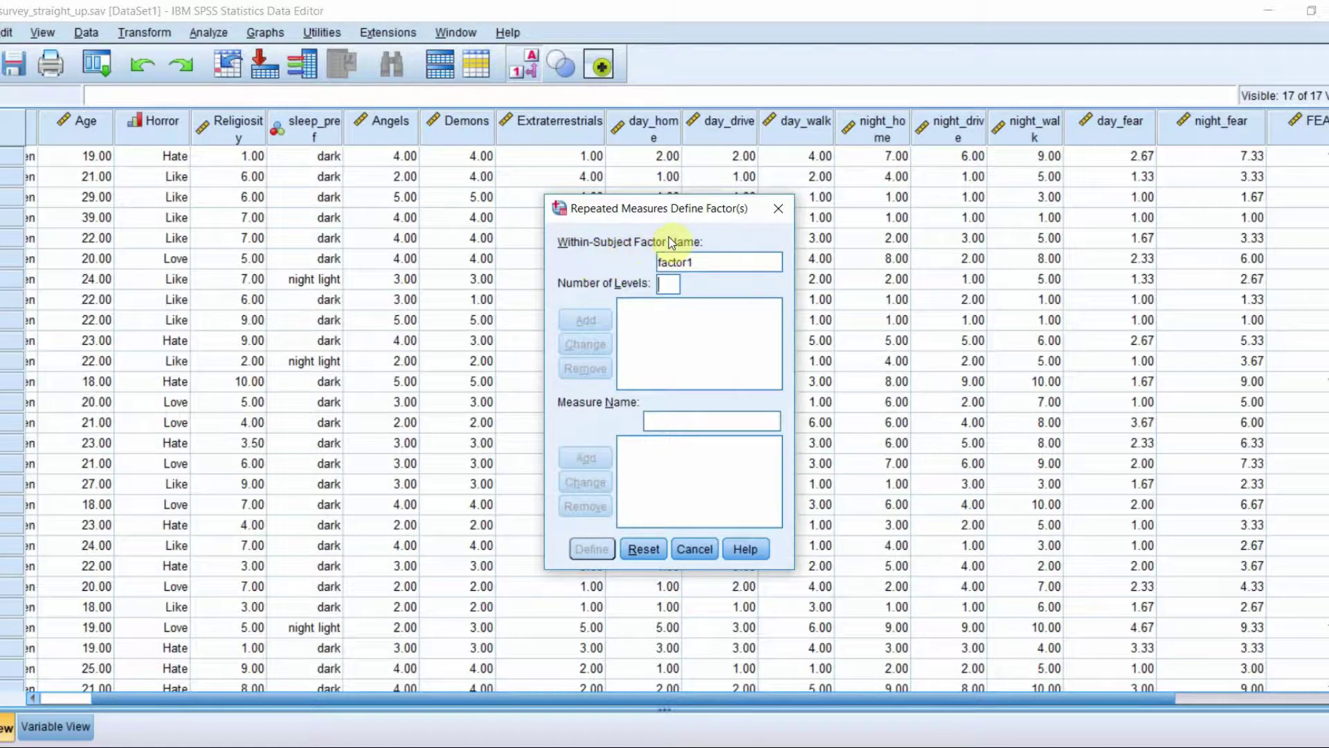
- Define a within-subject factor named belief_category with 3 levels and proceed to the variable assignment
double_click(703, 263)
text(belief_category)
click(667, 284)
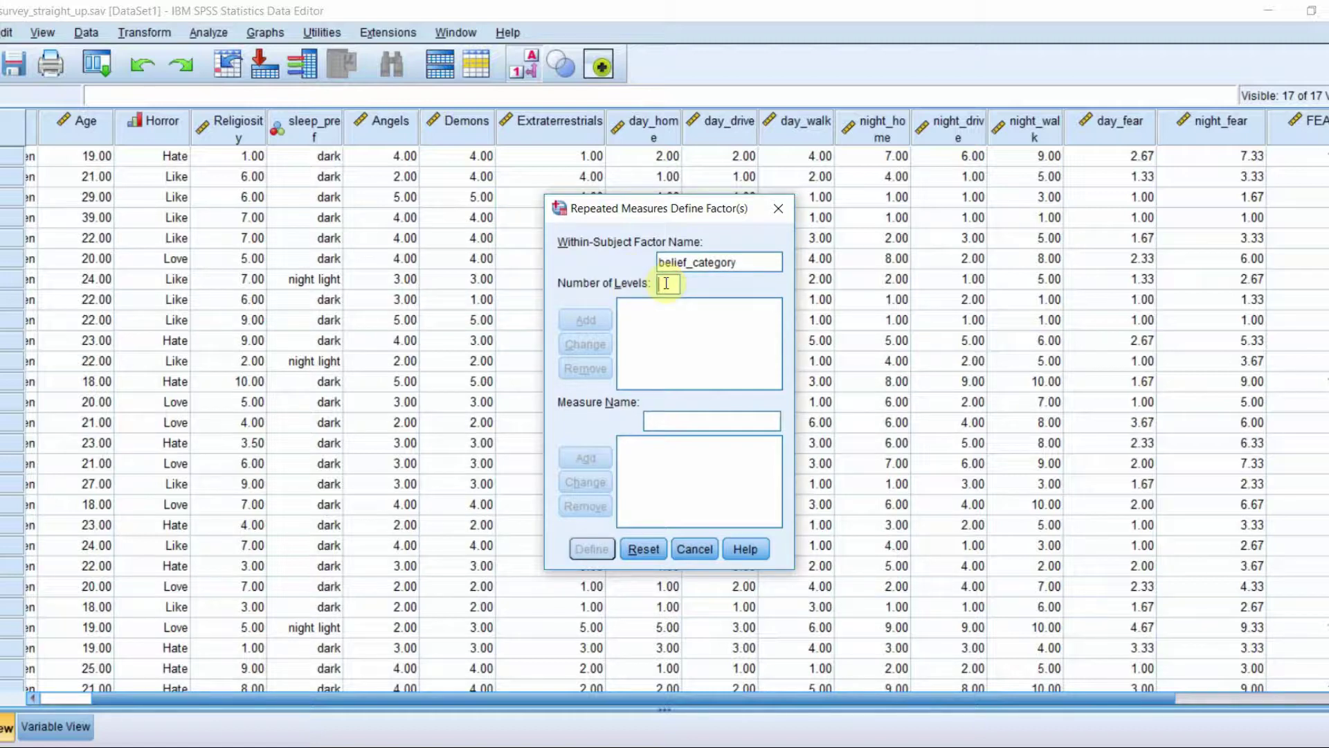
text(3)
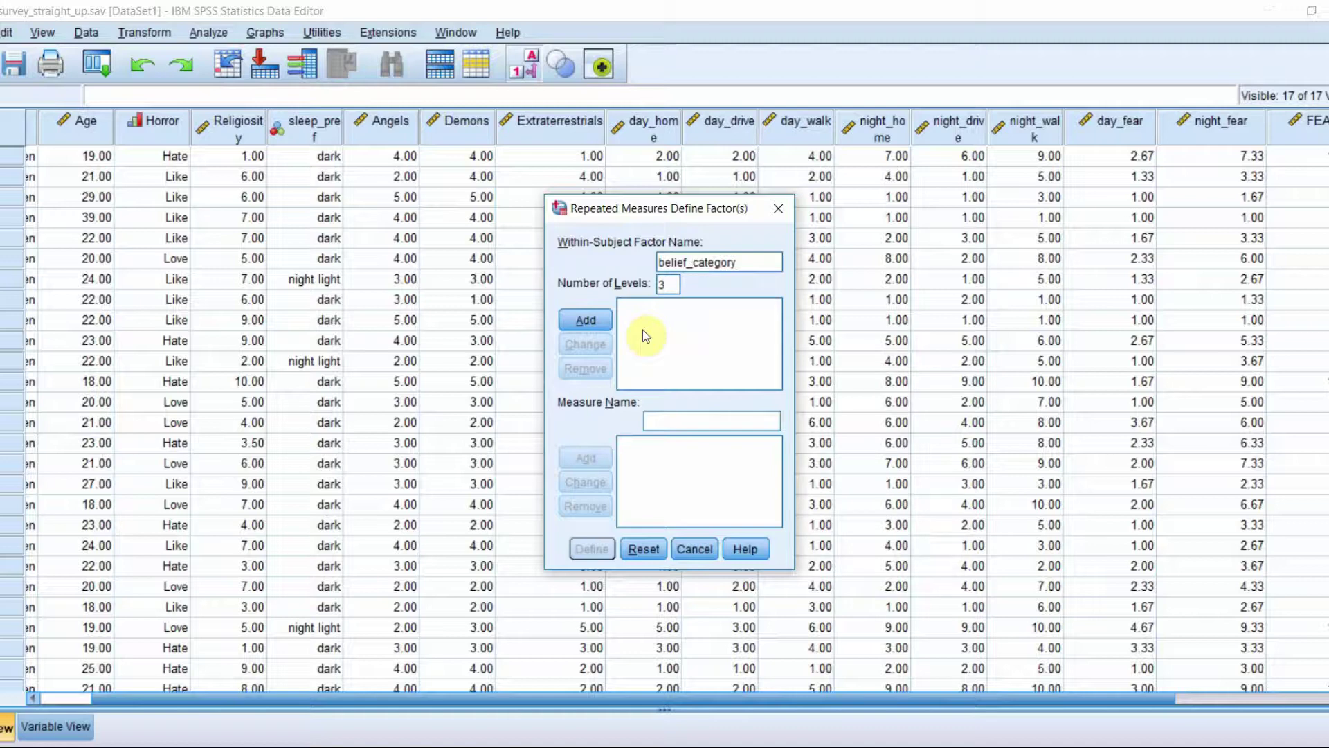
click(590, 323)
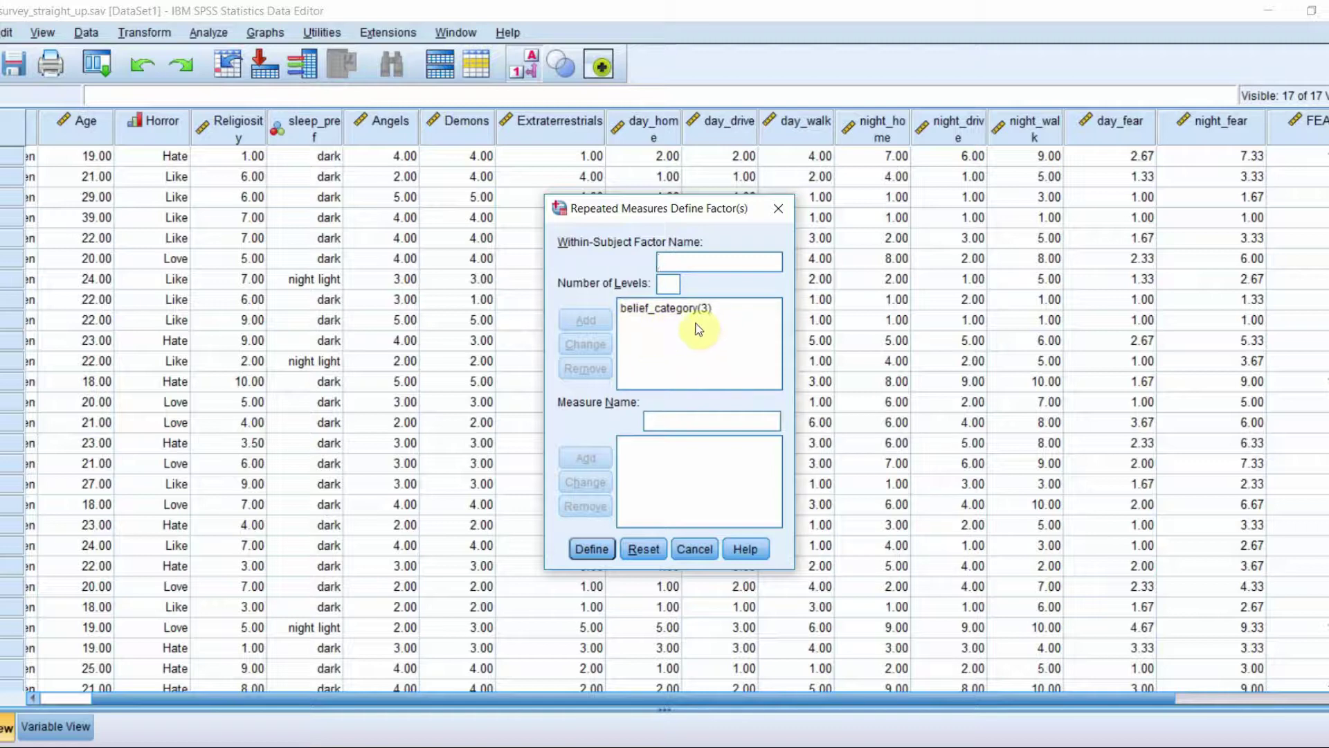
click(594, 551)
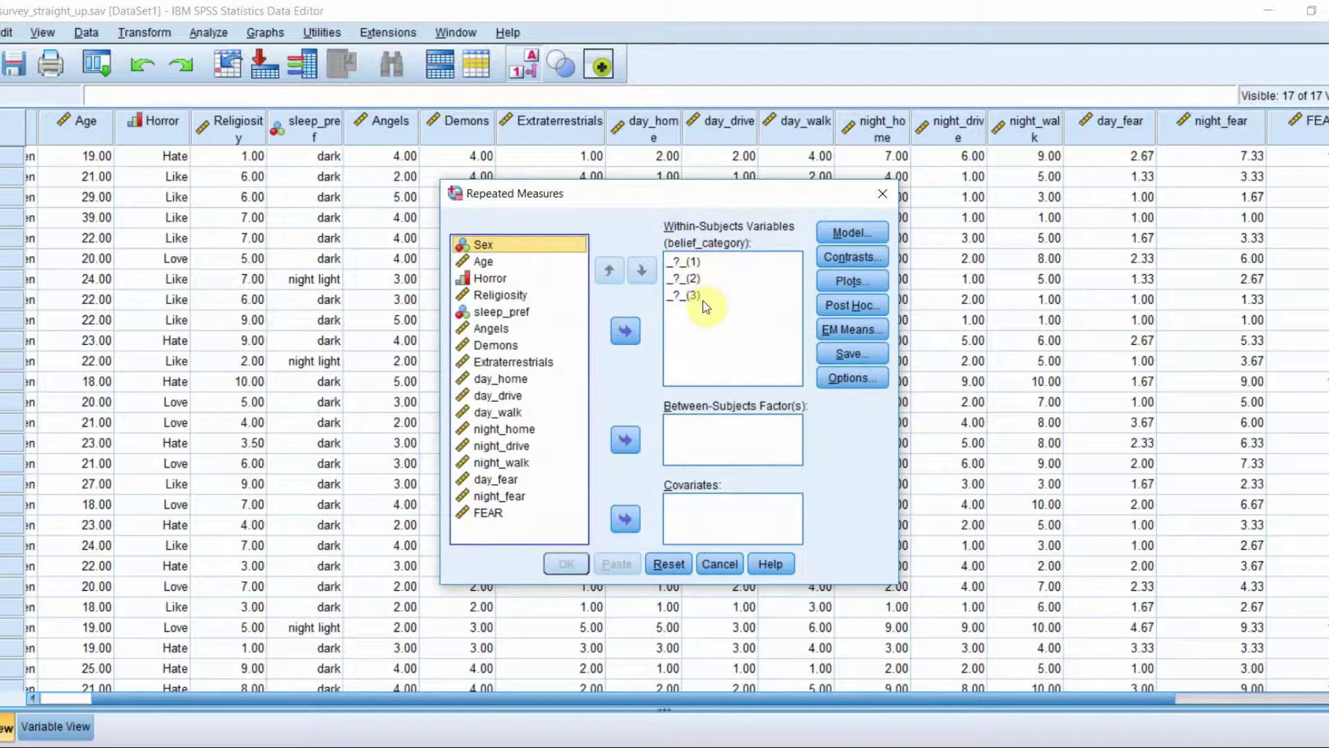
- Assign Angels, Demons and Extraterrestrials to levels 1, 2 and 3 of the belief_category factor
click(501, 330)
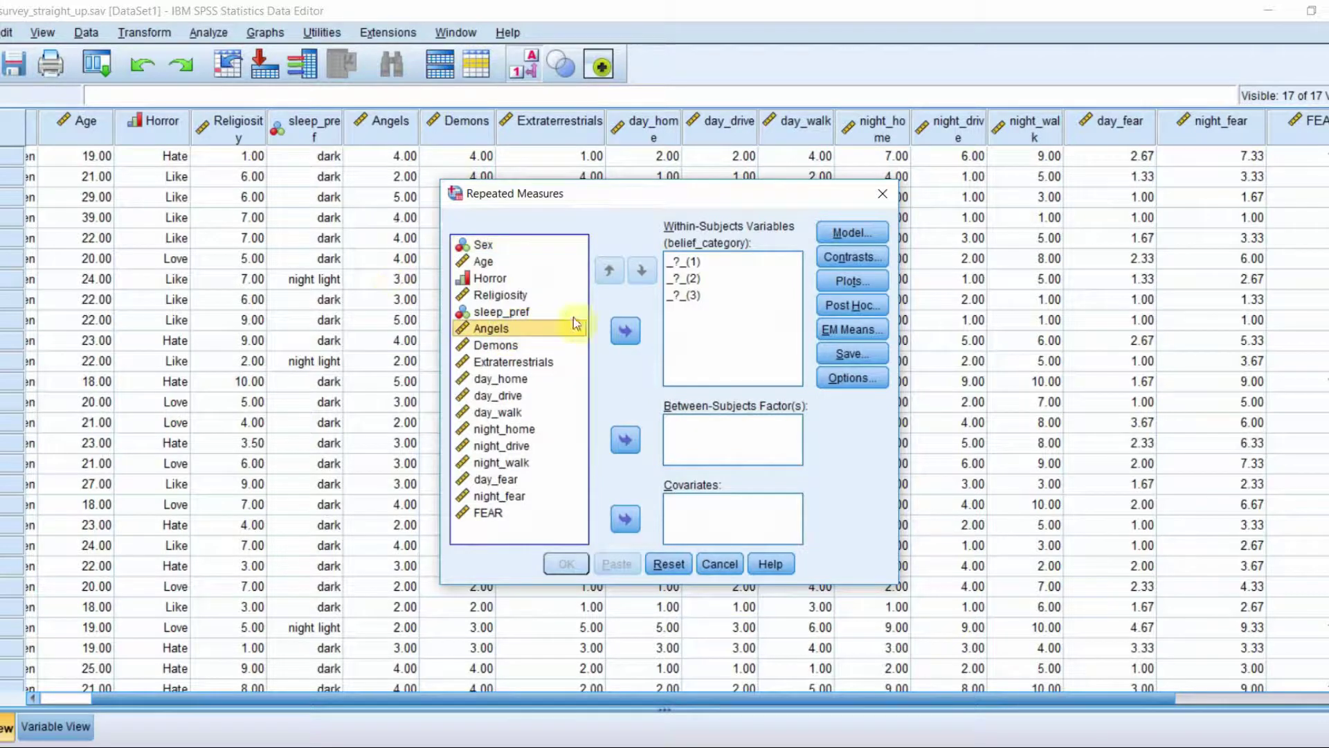
click(623, 331)
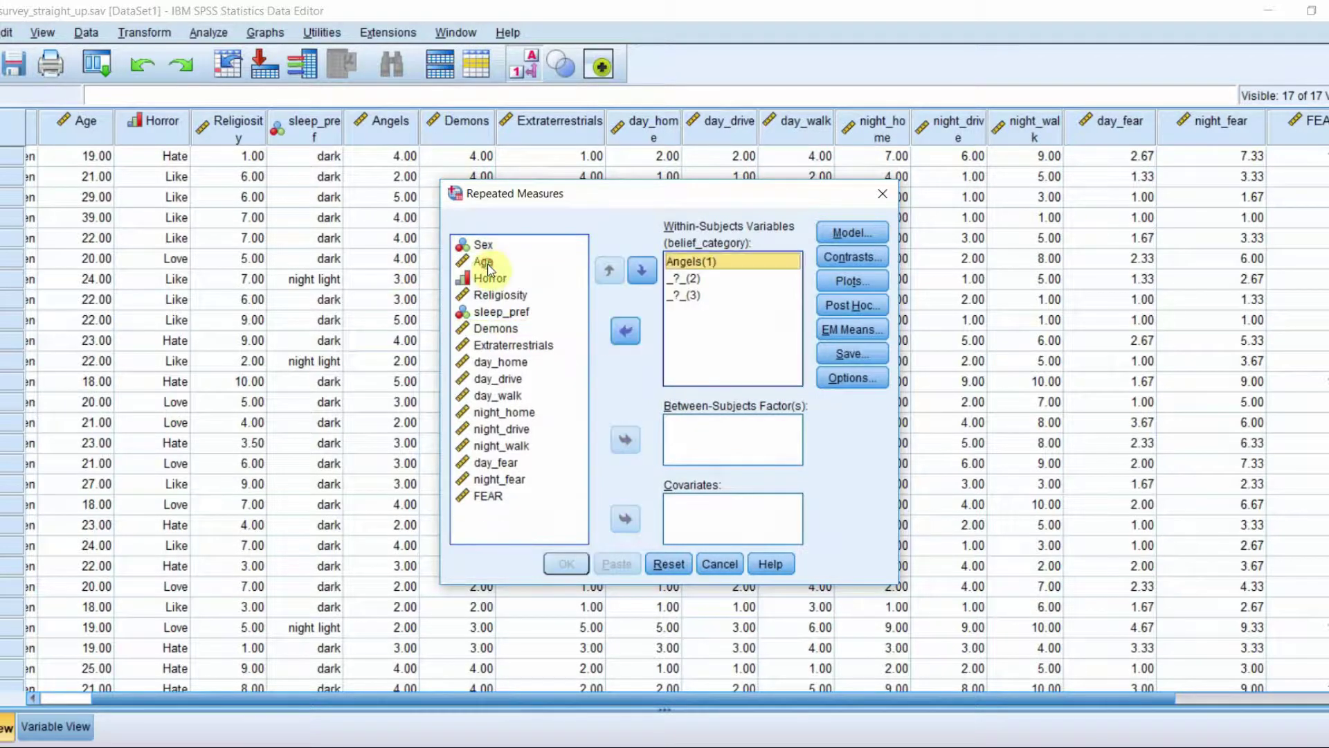
click(505, 329)
click(626, 331)
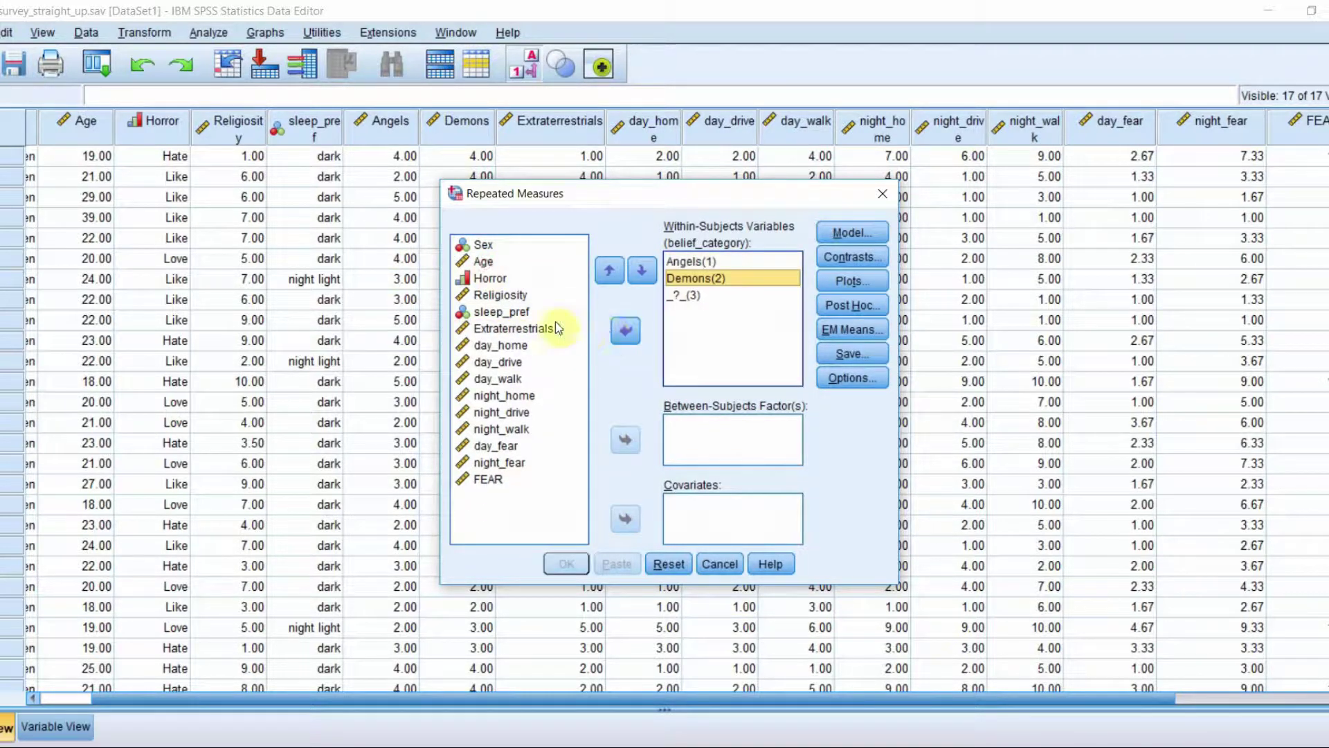
click(547, 329)
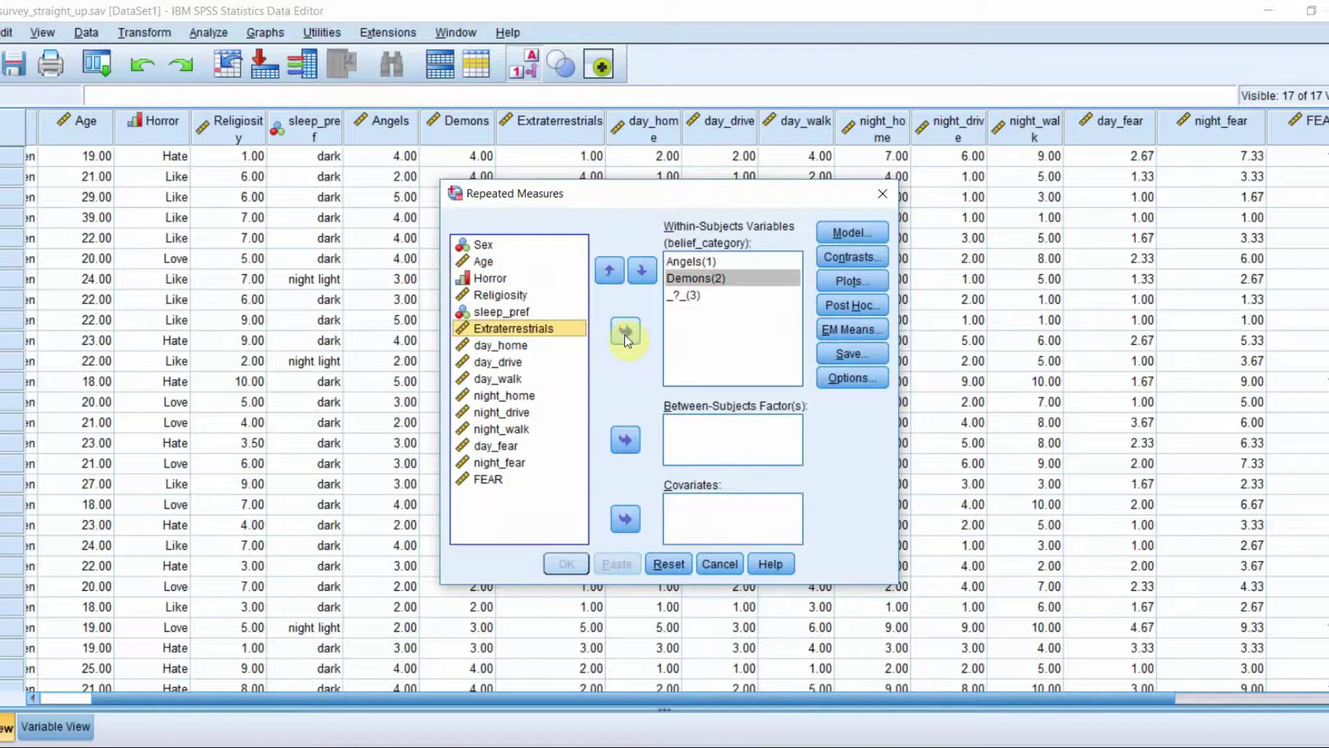
click(624, 332)
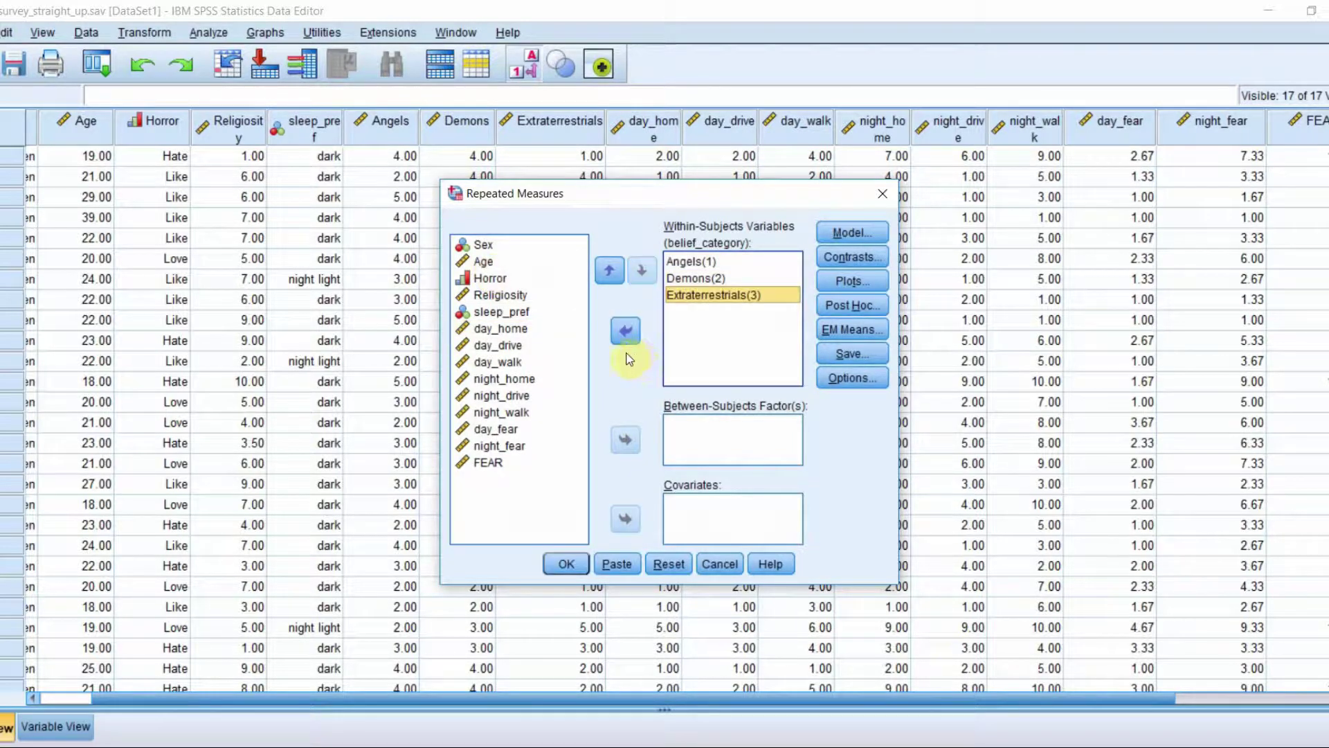
- Add a profile plot of belief_category as a bar chart with 95% confidence interval error bars
click(869, 285)
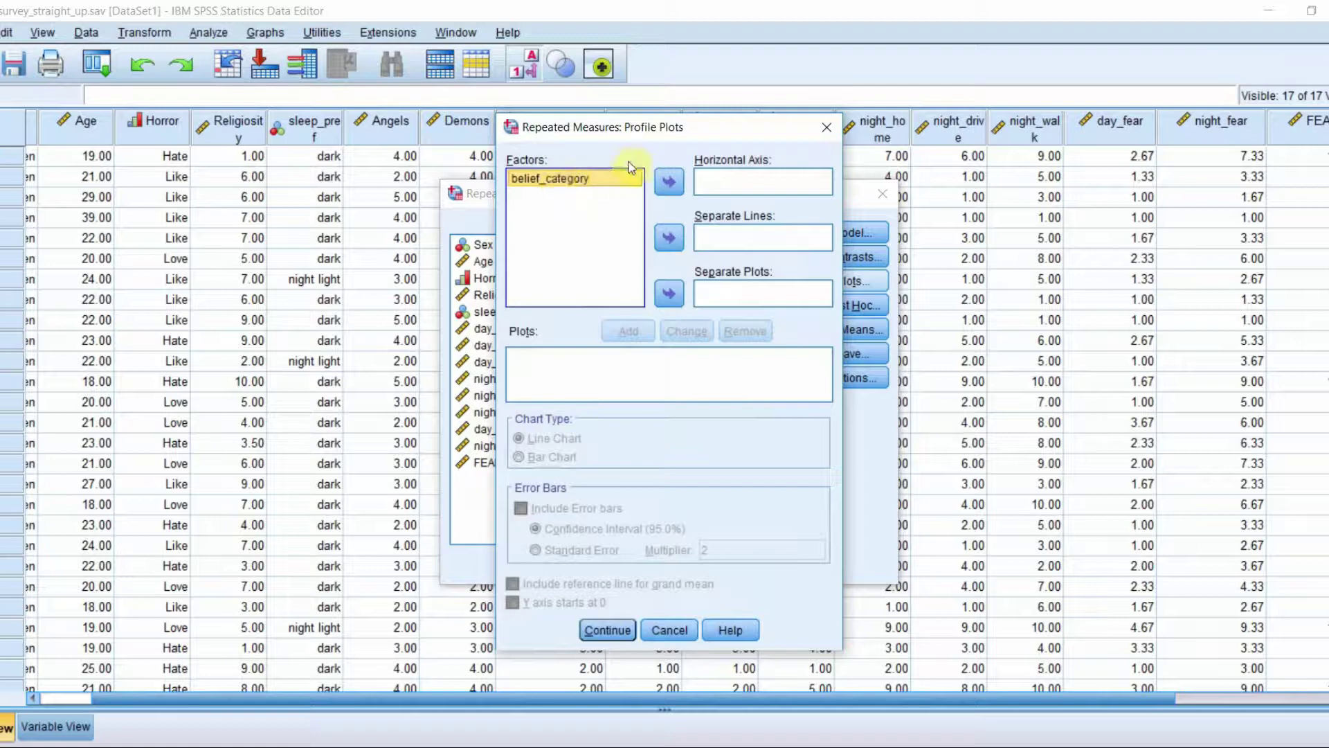
click(668, 184)
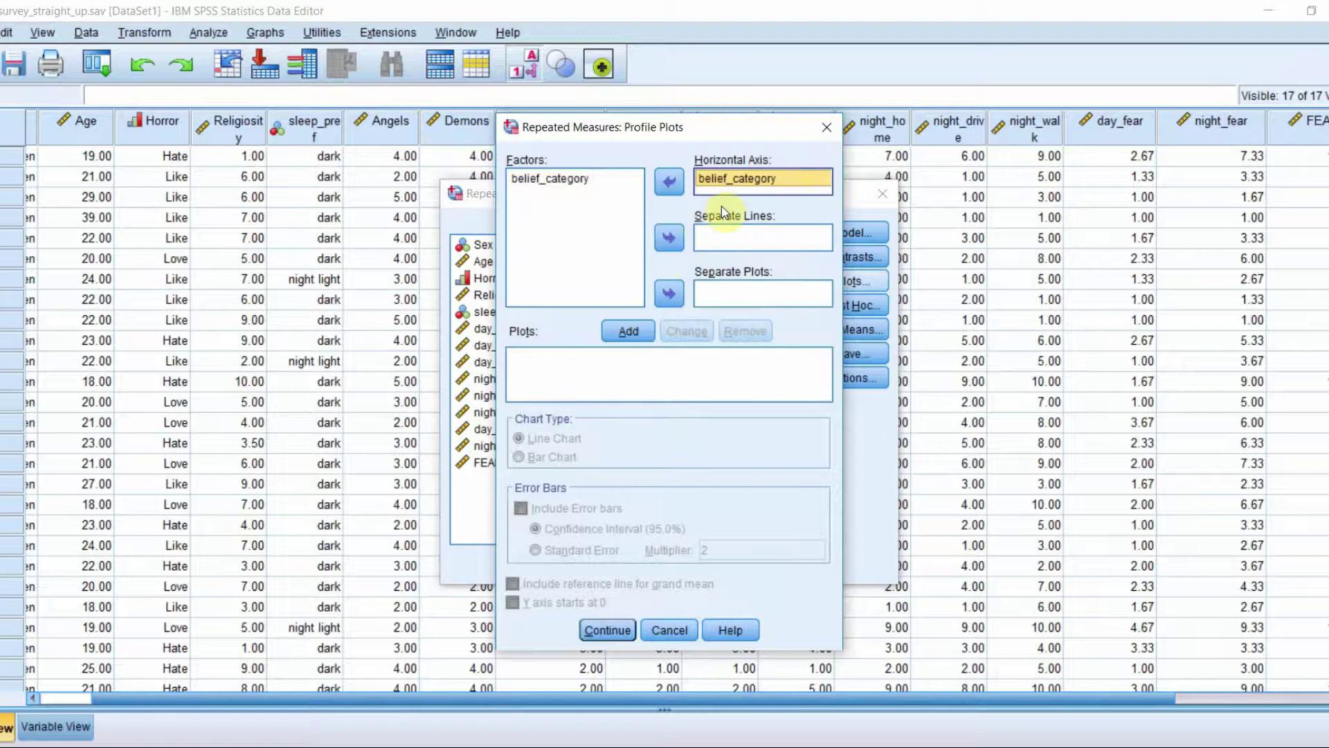
click(628, 332)
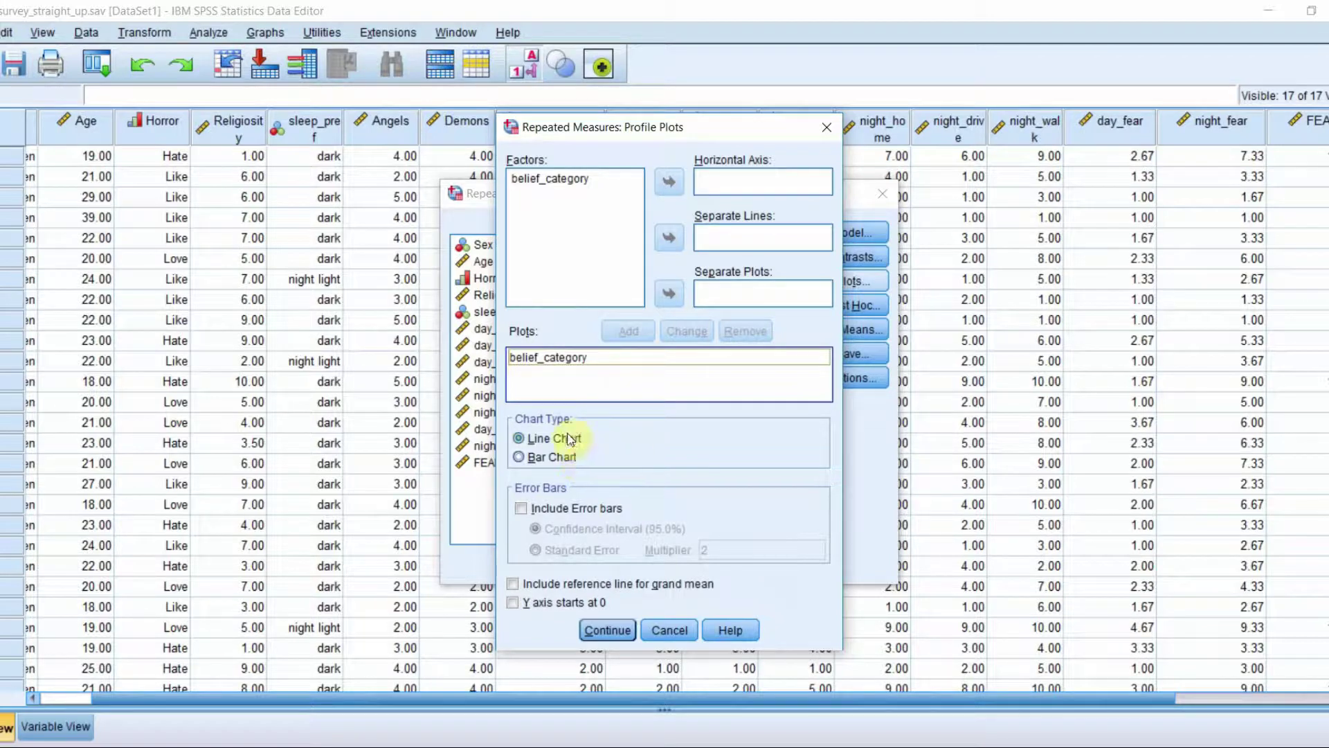
click(519, 457)
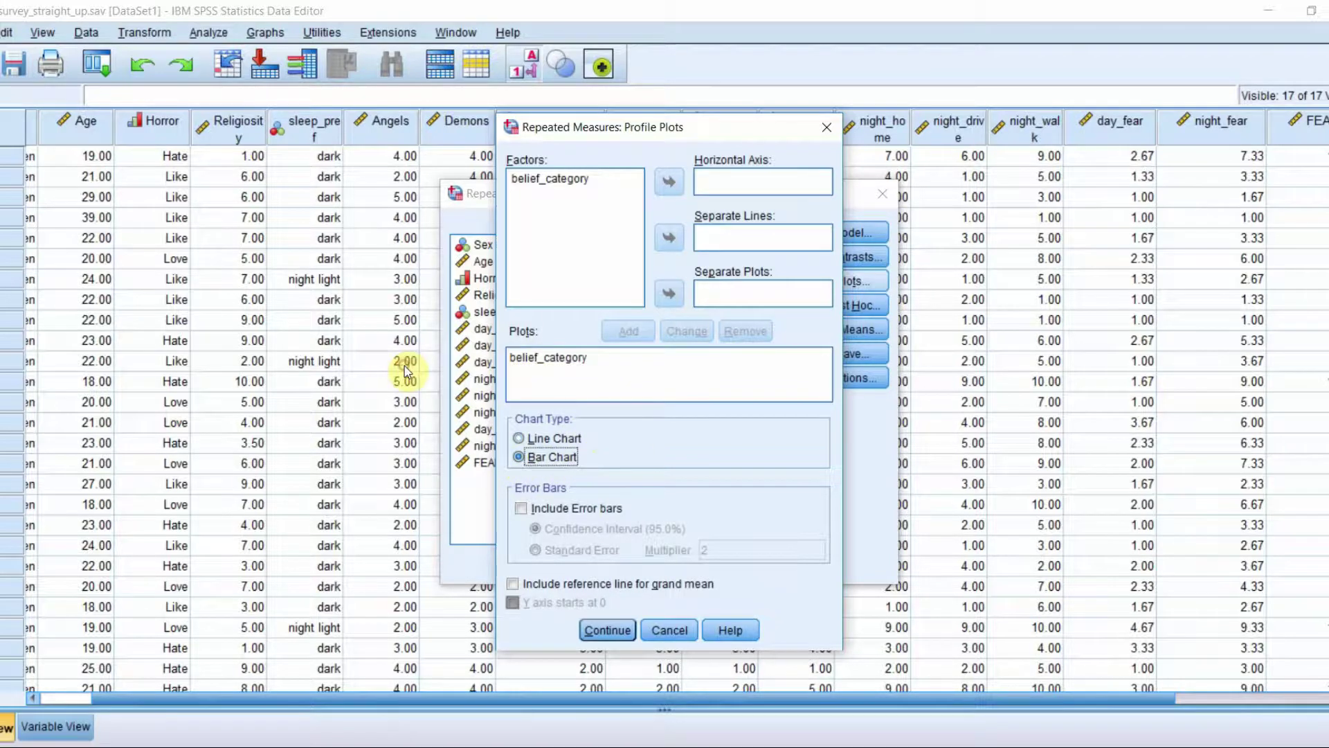
click(520, 510)
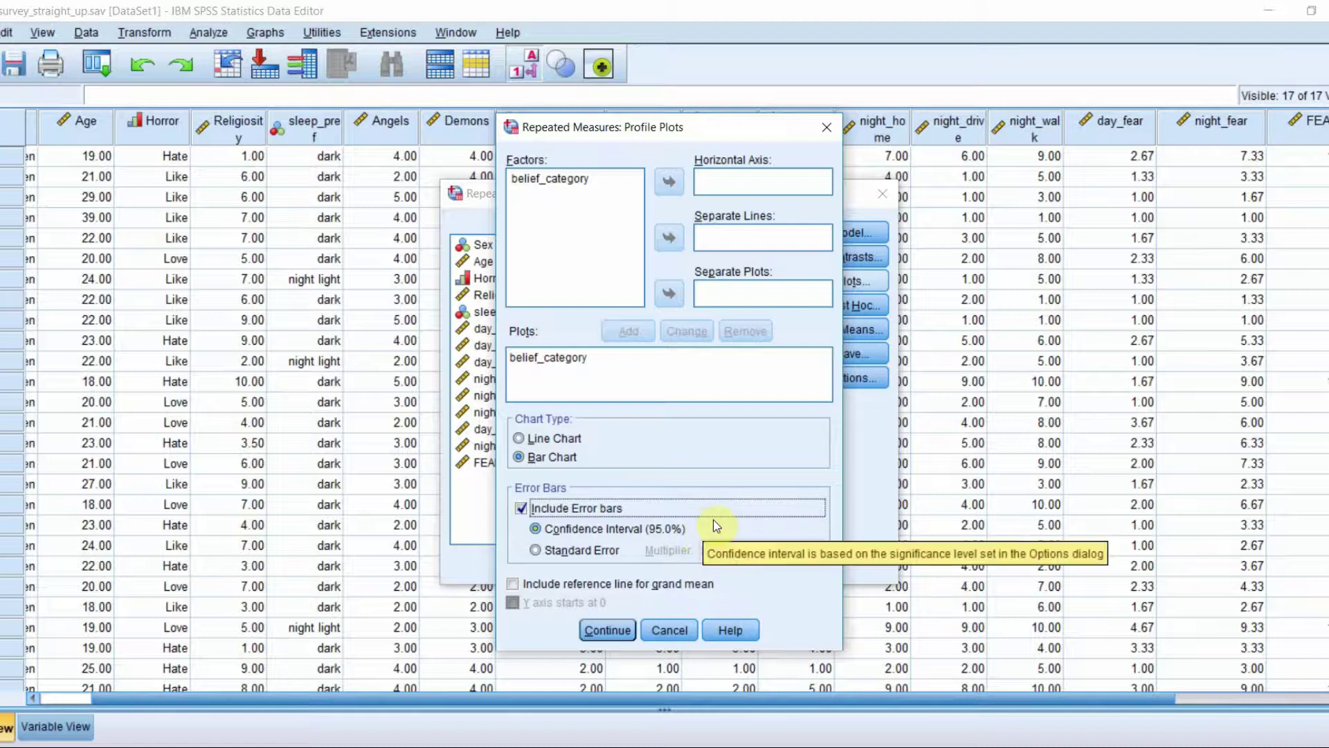
click(618, 638)
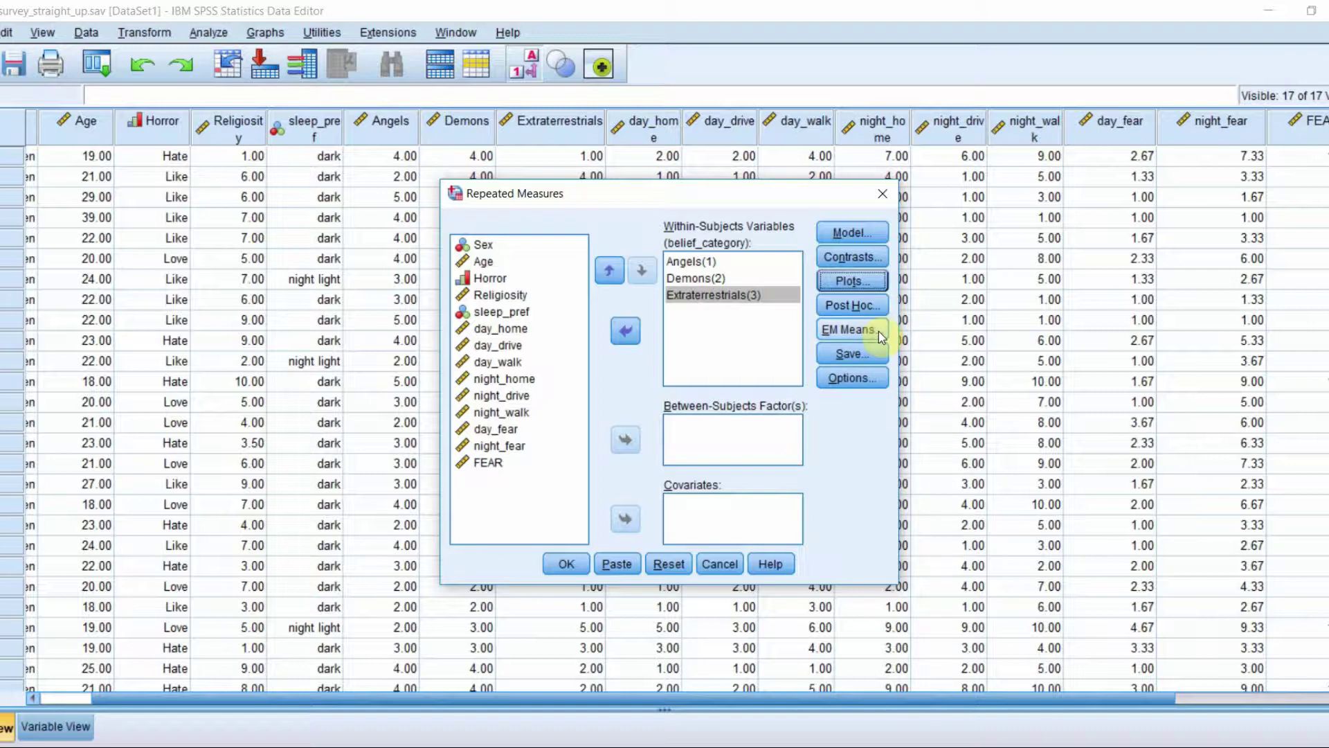
- Display estimated marginal means for belief_category and compare its main effects
click(878, 331)
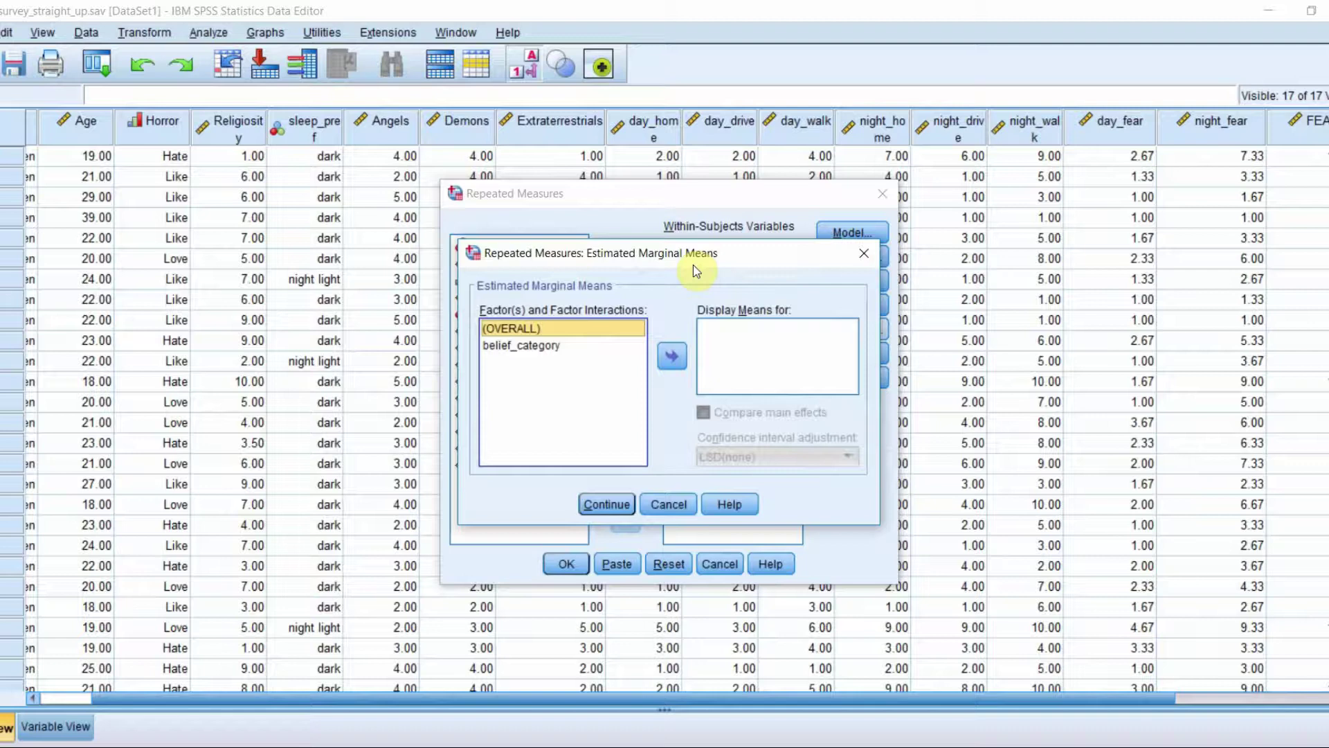
click(537, 352)
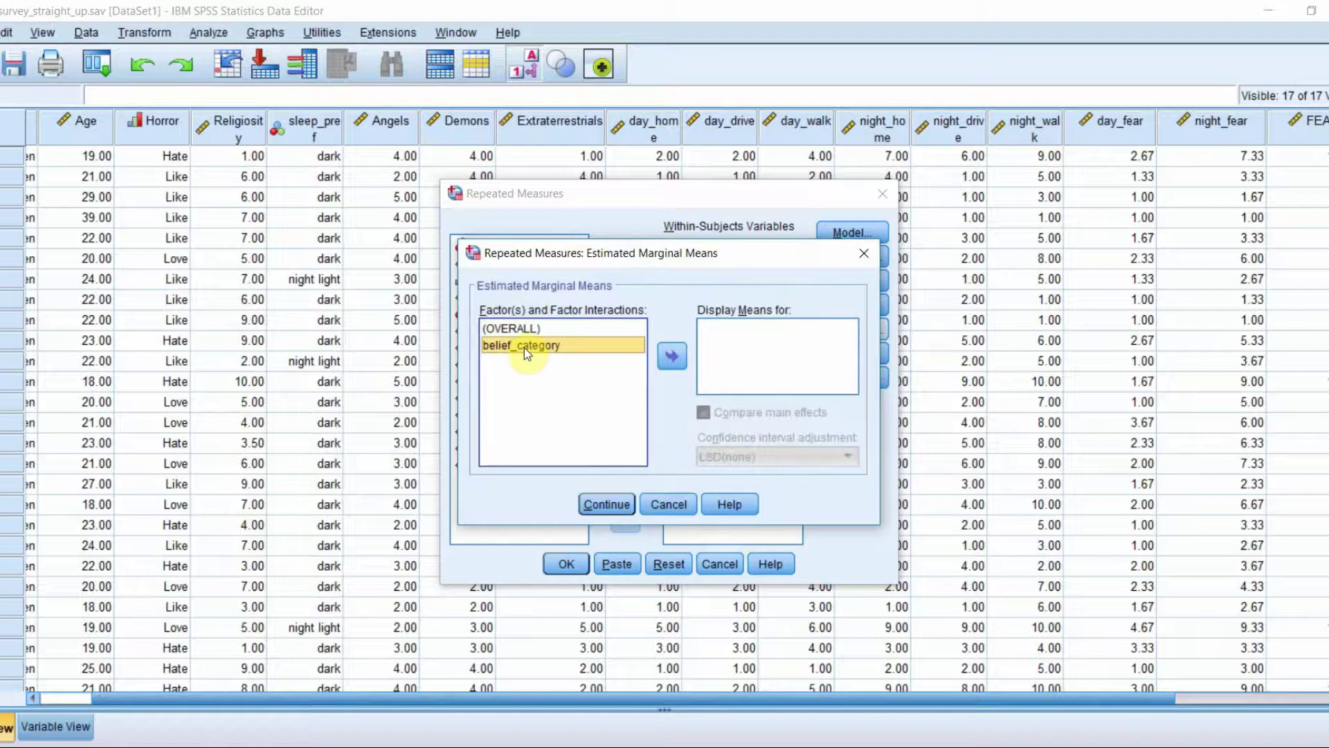
click(672, 357)
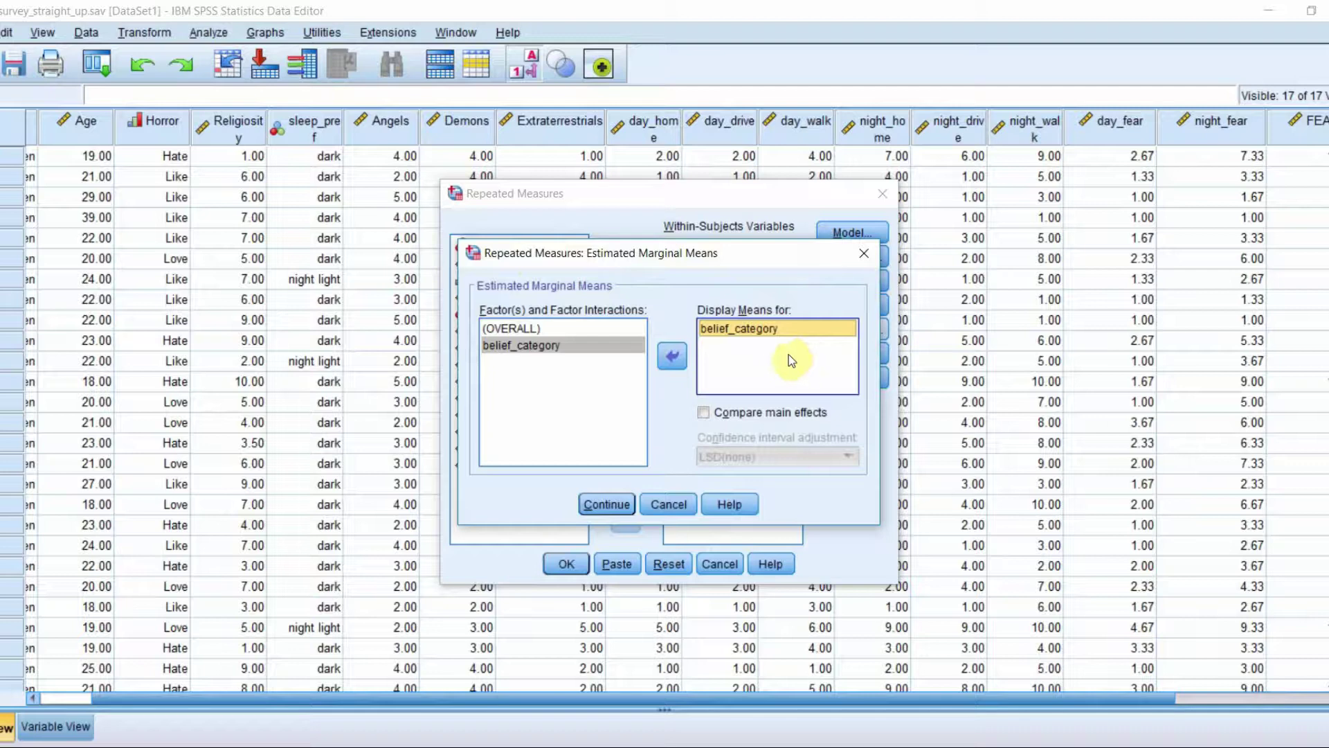
click(704, 412)
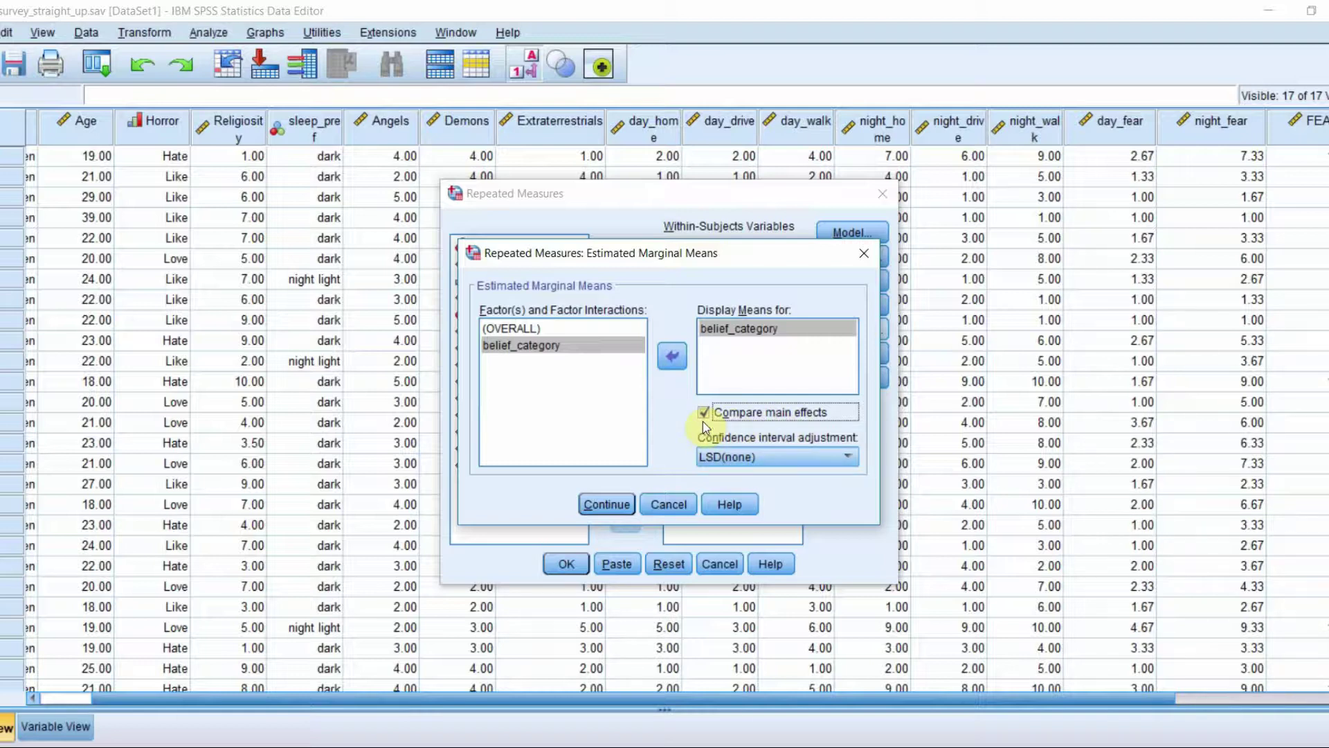
click(607, 504)
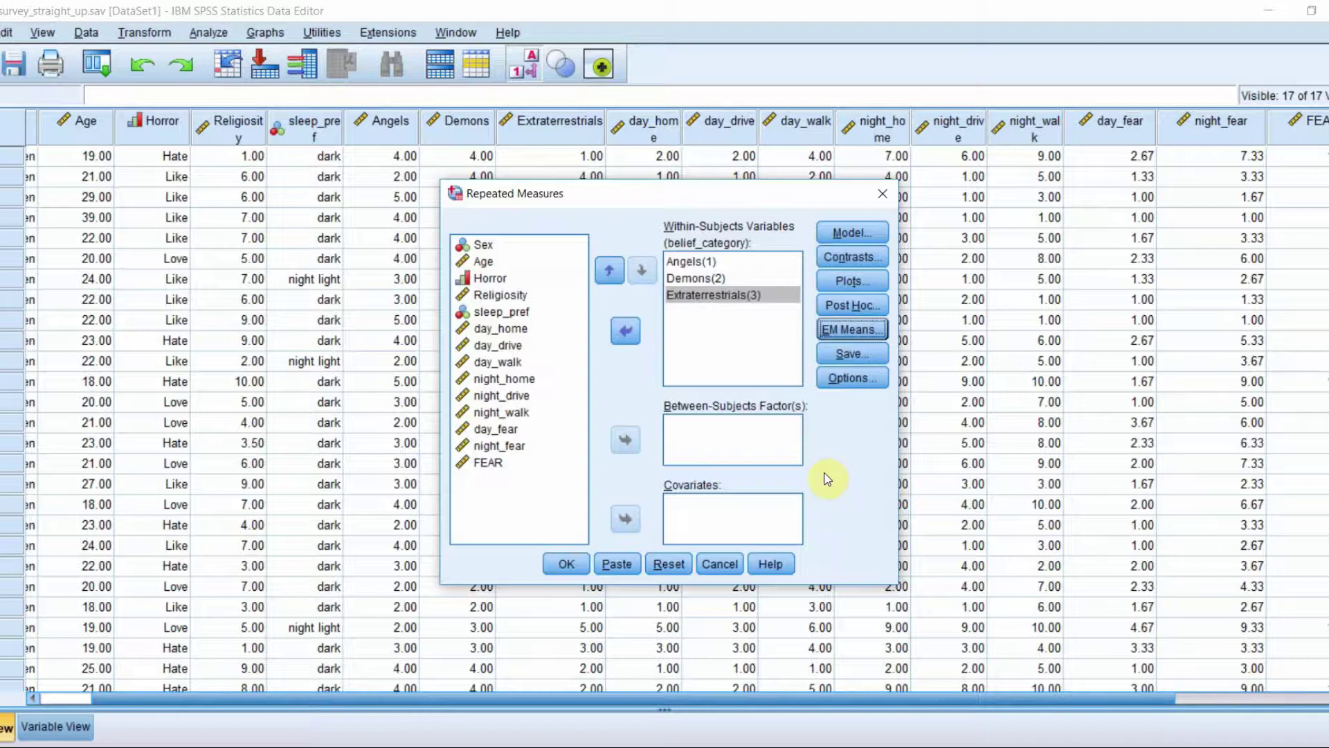
- Include descriptive statistics and estimates of effect size in the output, and run the analysis
click(876, 385)
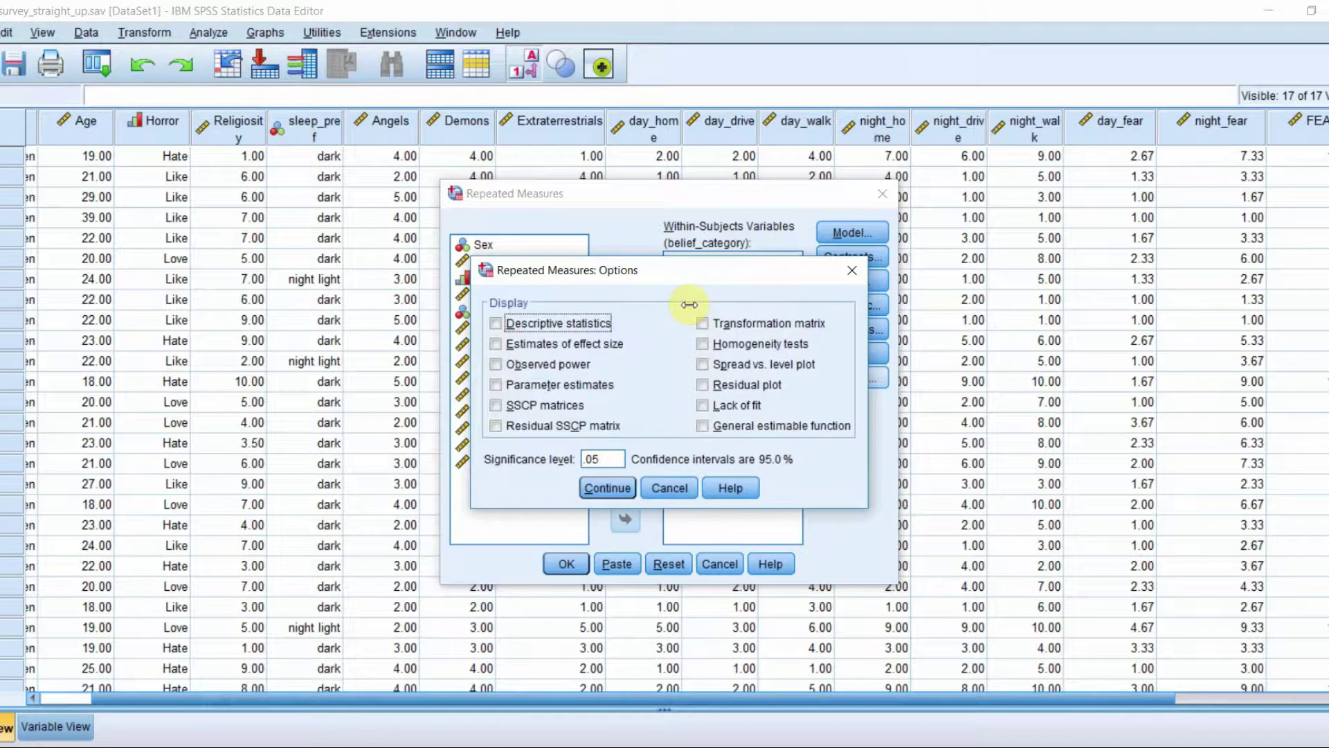
click(528, 323)
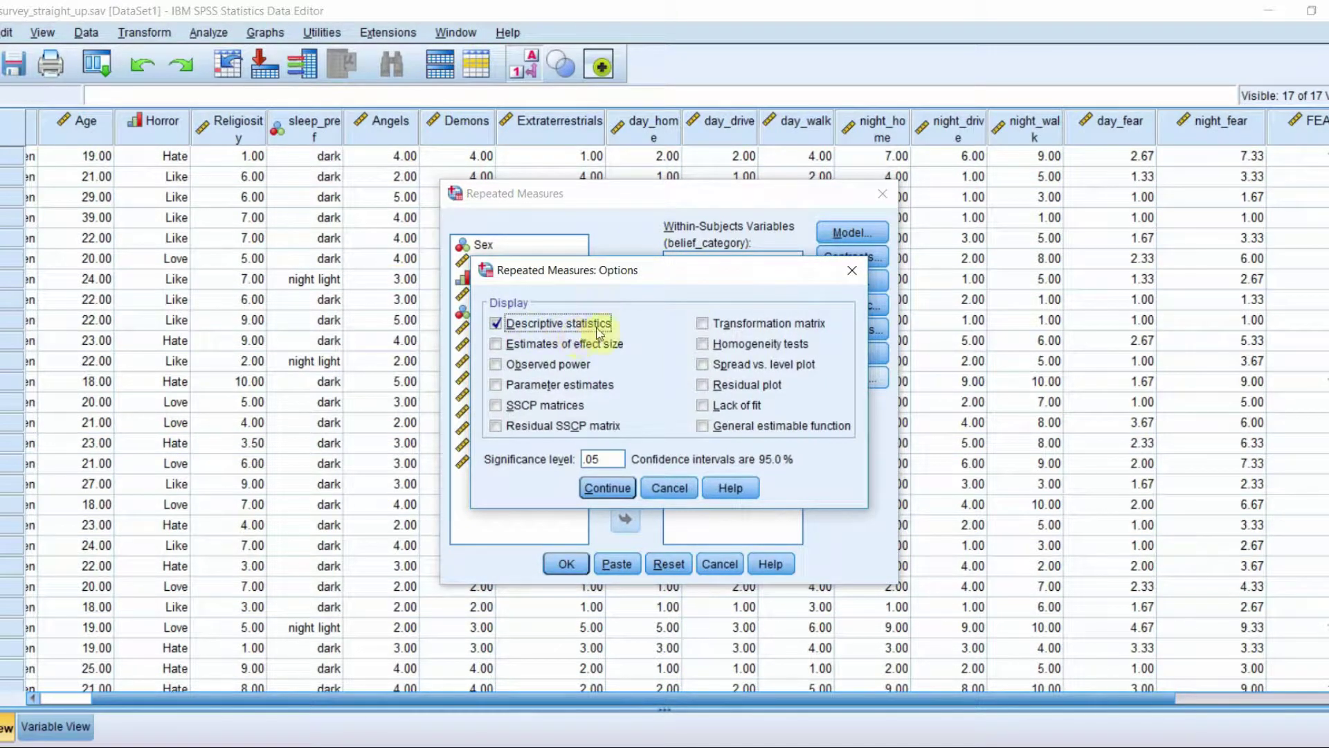
click(502, 344)
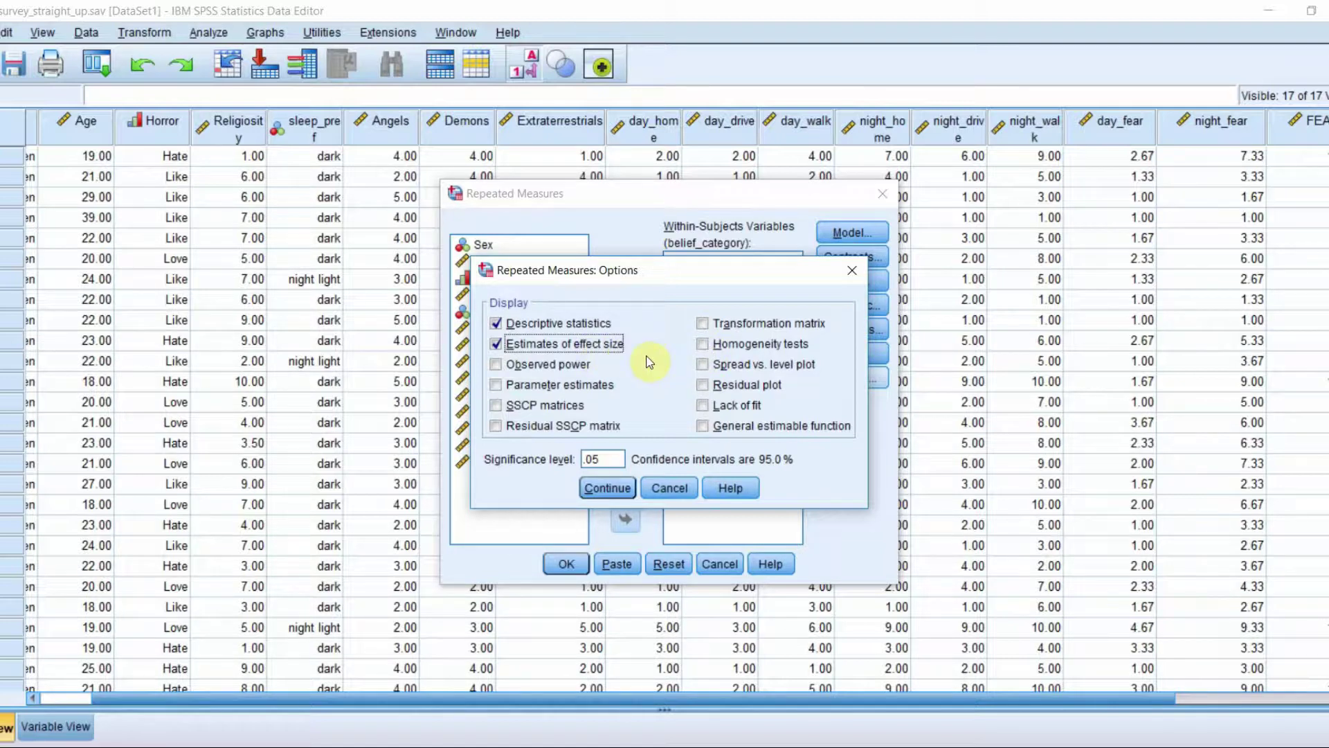
click(600, 488)
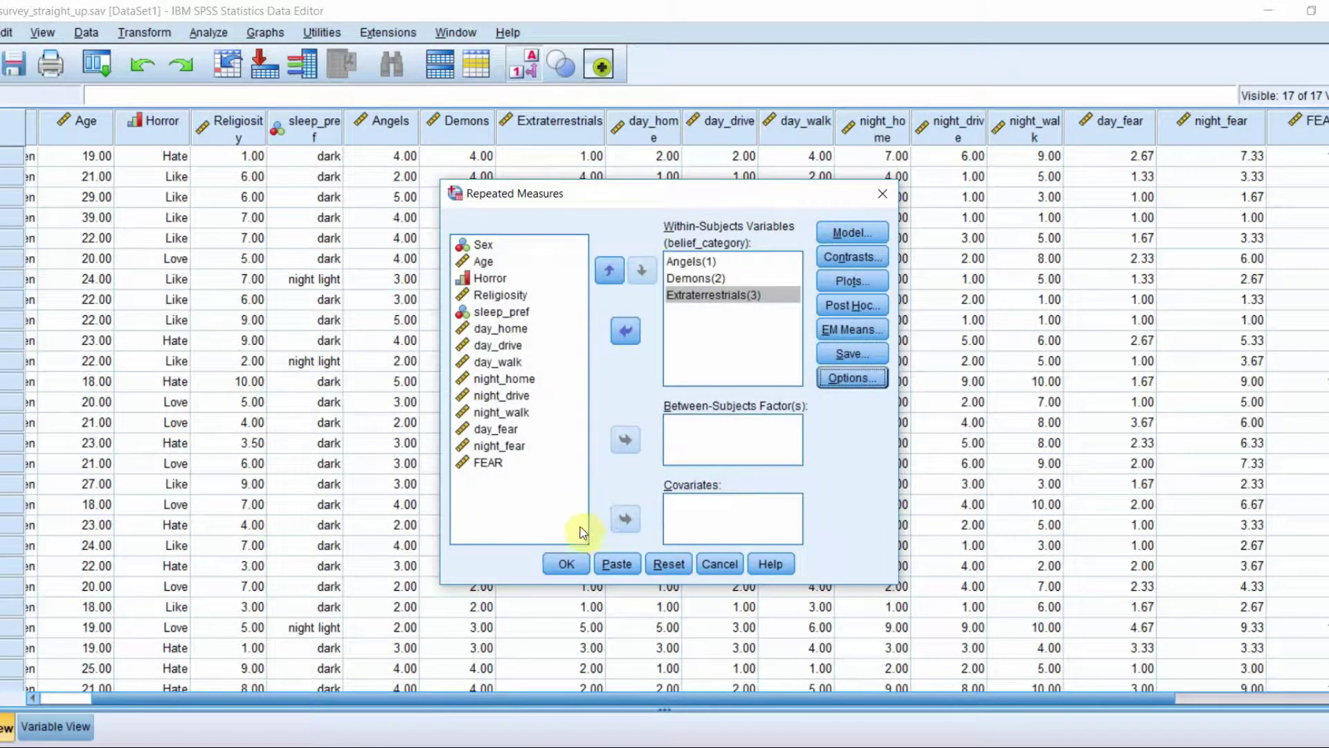
click(566, 564)
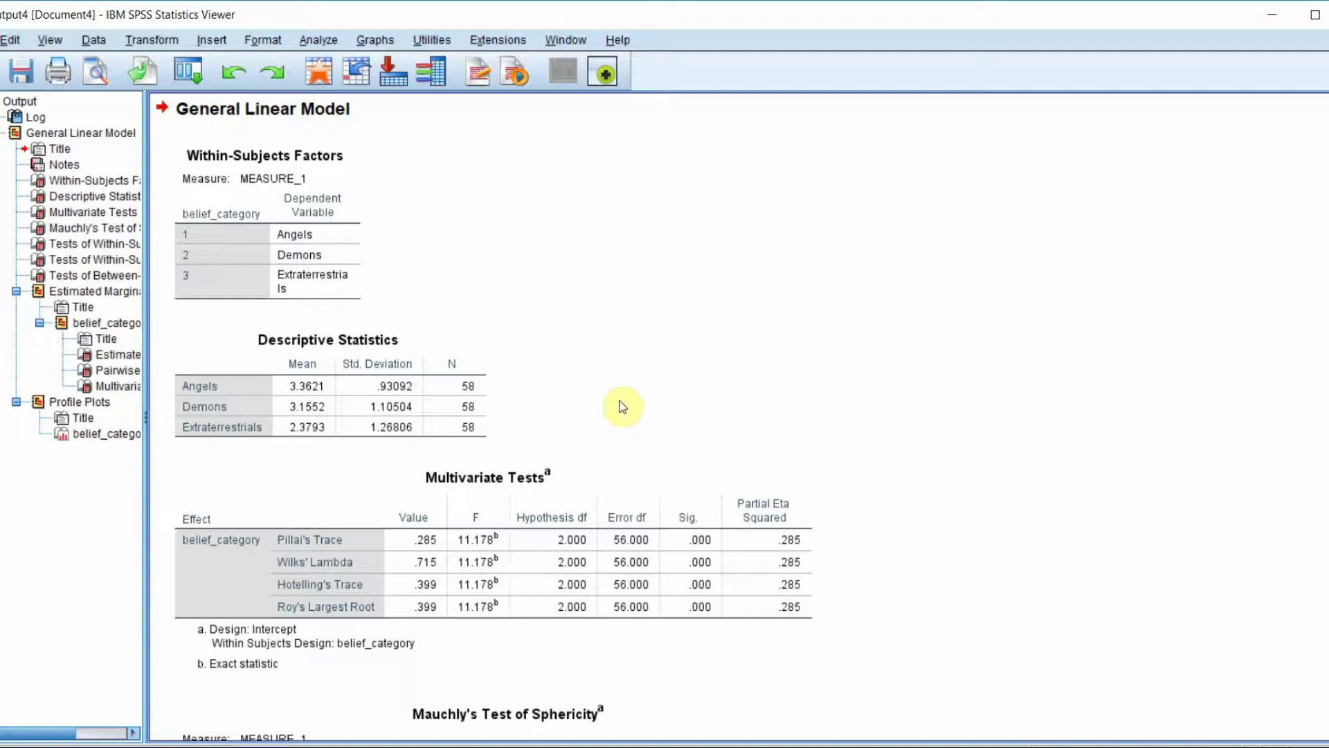
- Examine Mauchly's Test of Sphericity and the belief_category rows in the Tests of Within-Subjects Effects table
scroll(621, 406, down, 3)
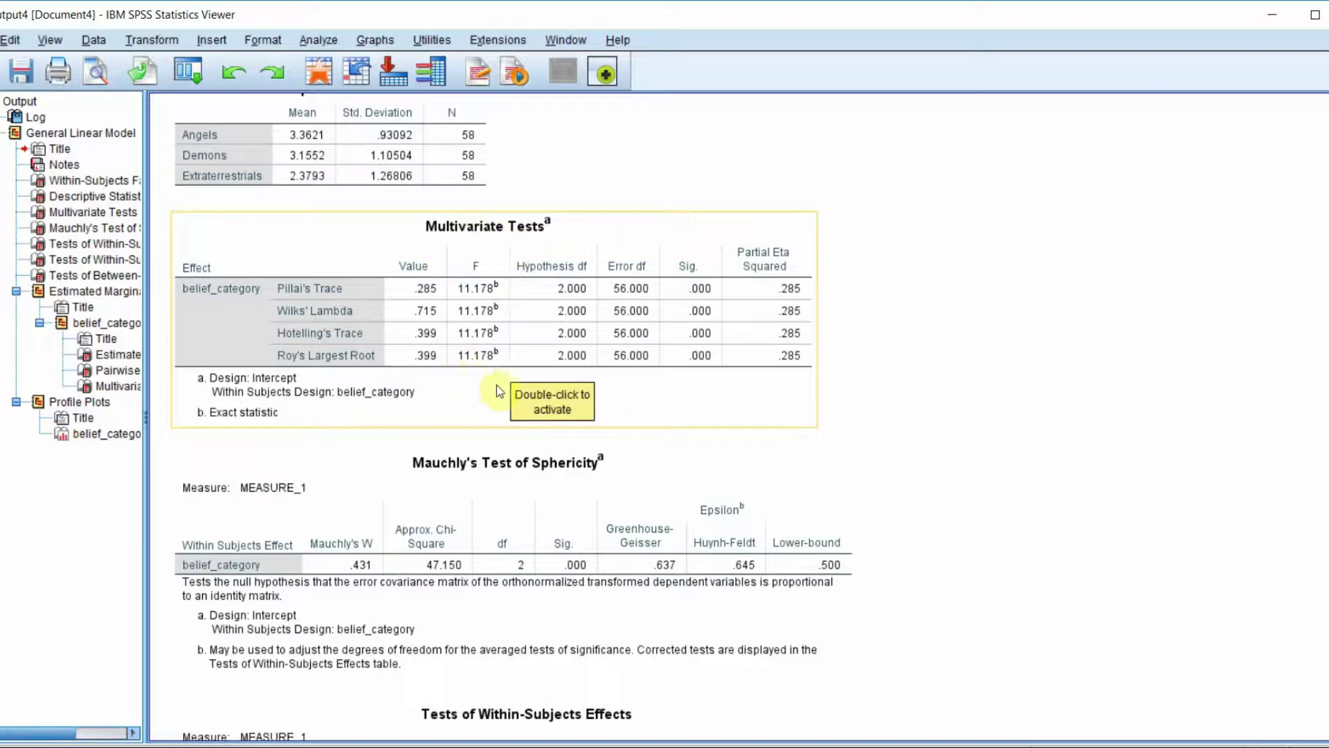
scroll(893, 446, down, 3)
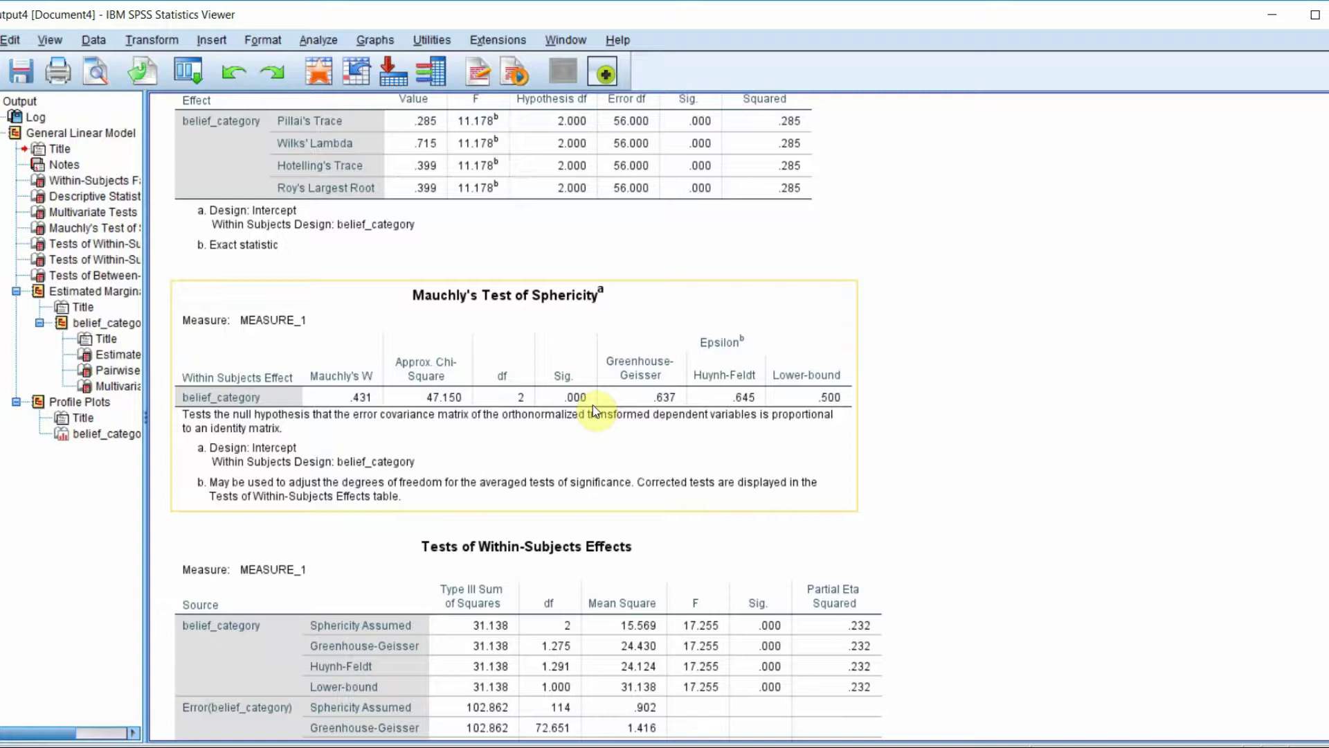
scroll(597, 491, down, 3)
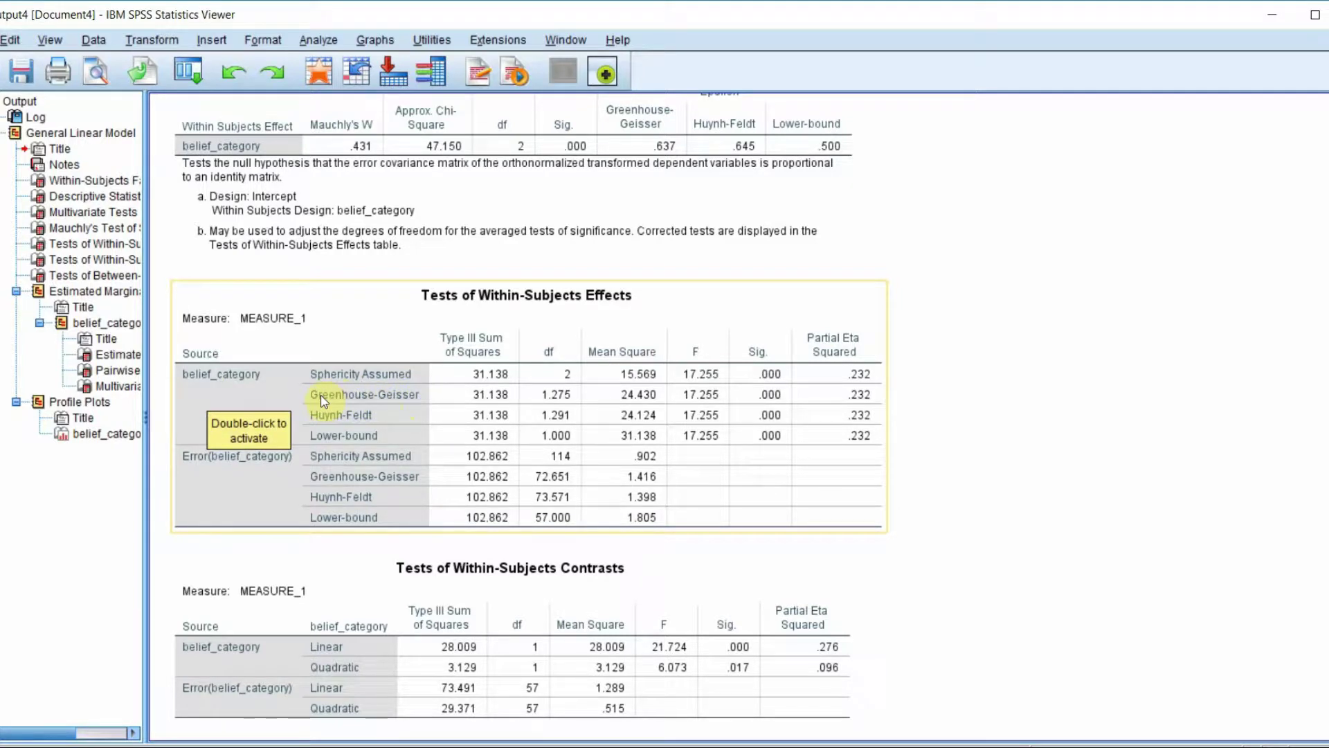
scroll(426, 302, up, 4)
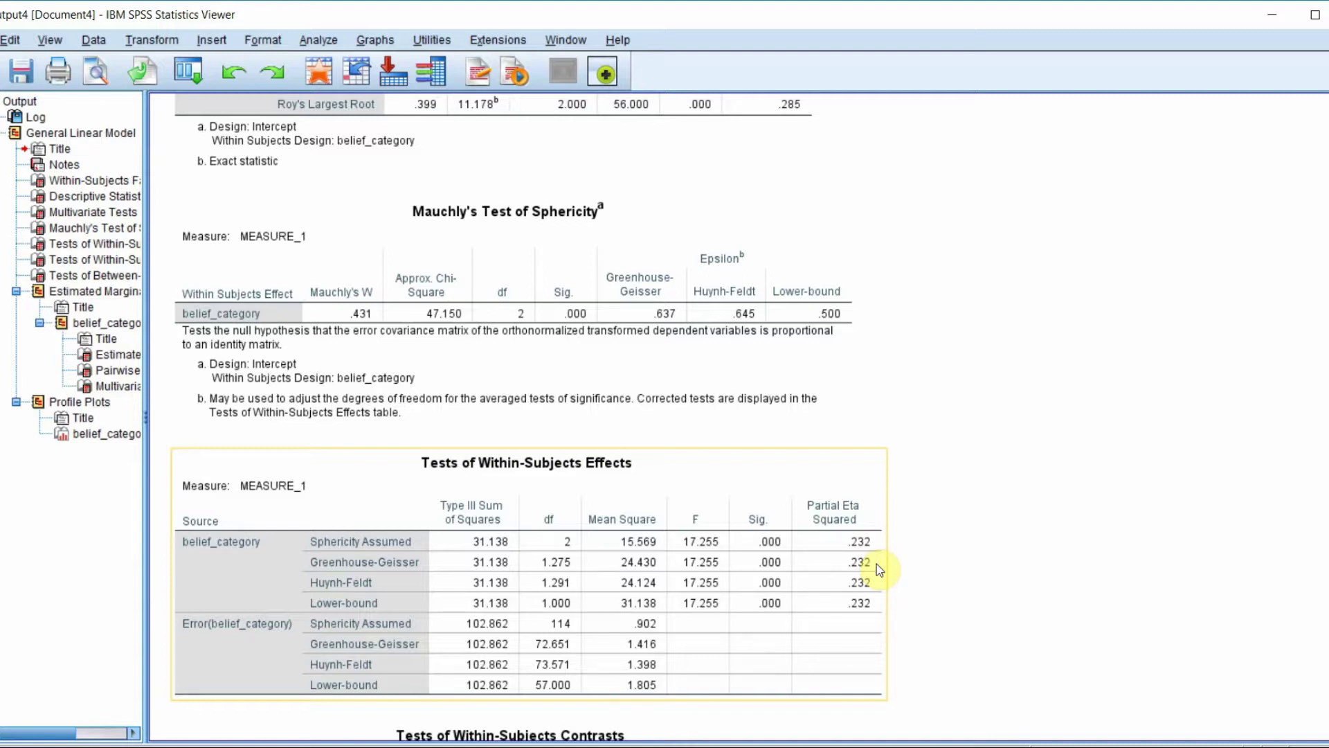
click(918, 566)
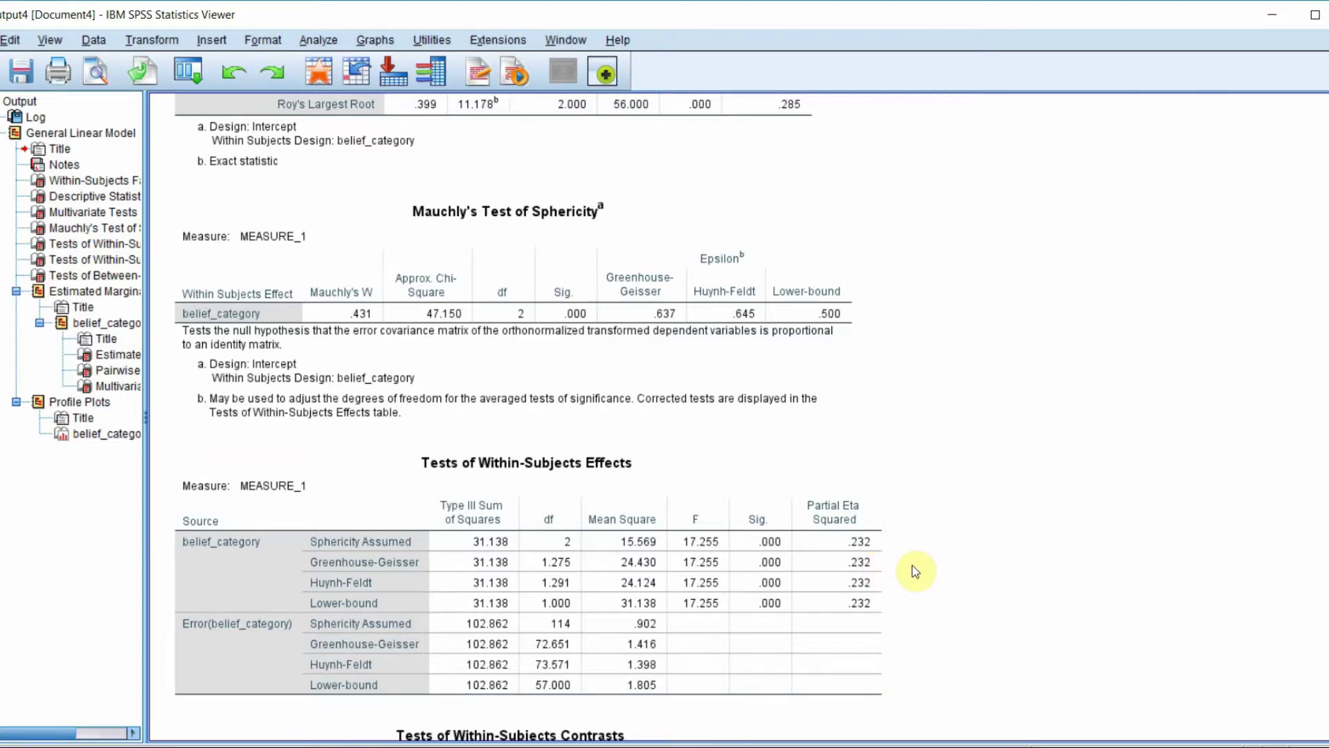
- Look over the Tests of Within-Subjects Contrasts and the Tests of Between-Subjects Effects tables
scroll(915, 571, down, 3)
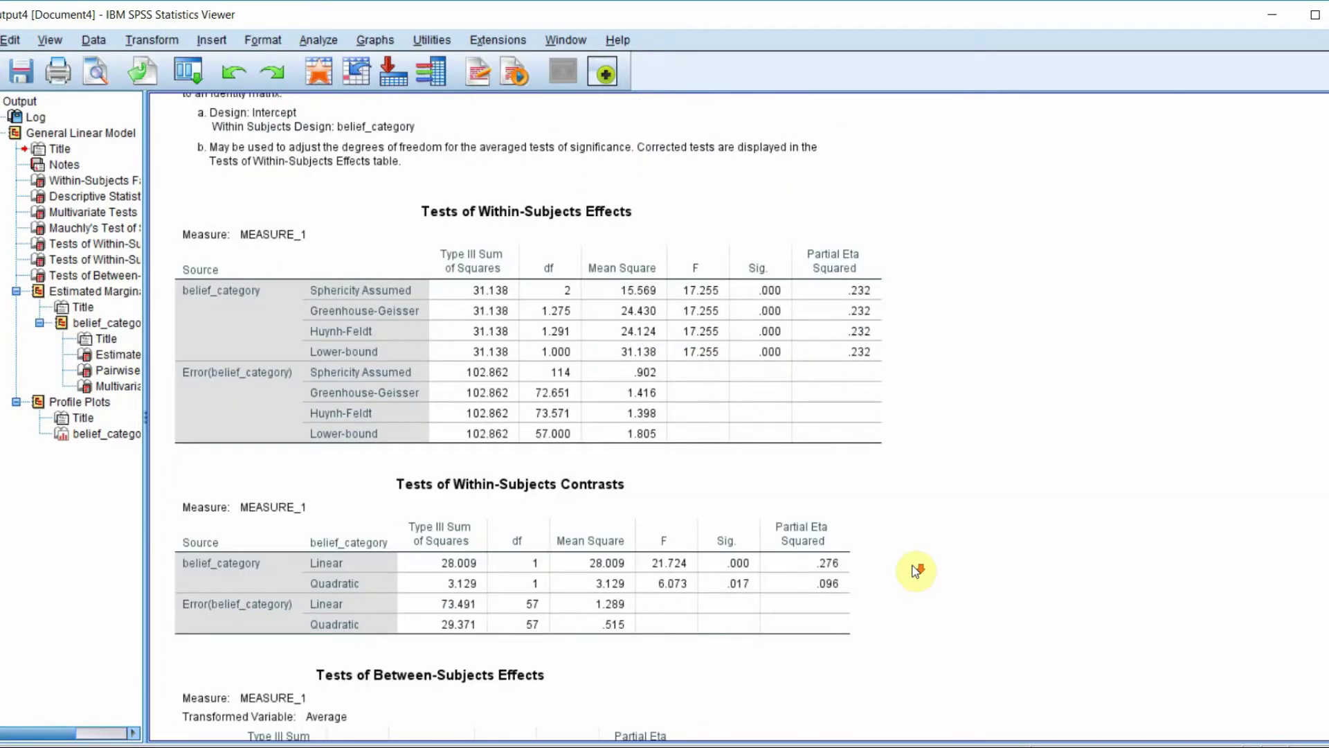
scroll(916, 571, down, 3)
click(667, 454)
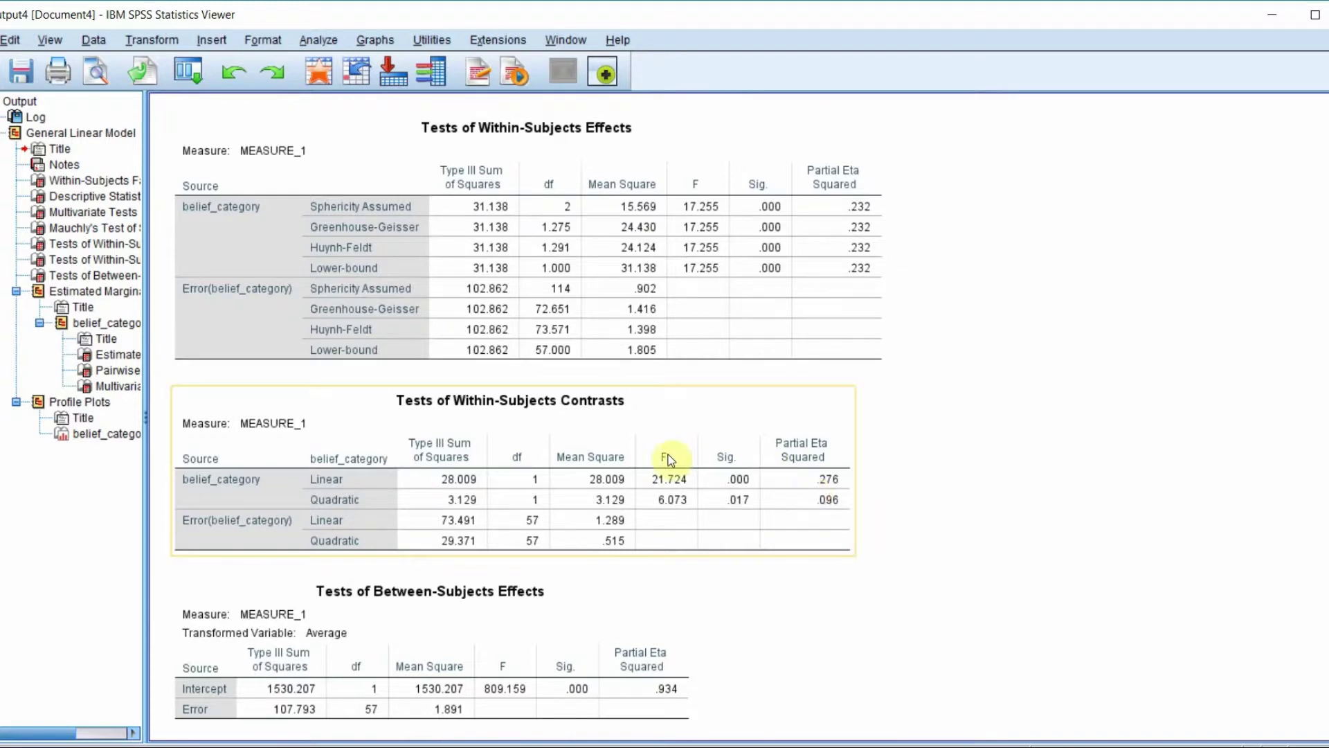
click(938, 537)
scroll(941, 540, down, 5)
scroll(940, 539, down, 3)
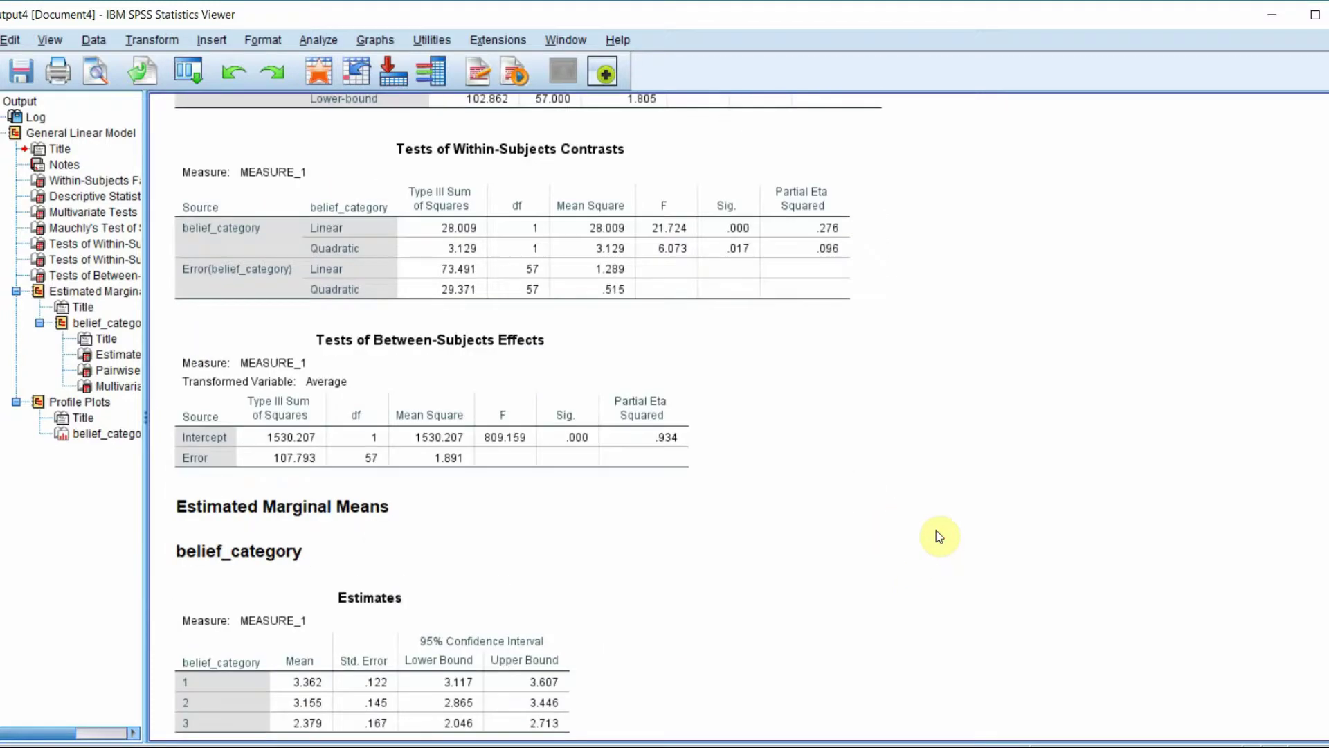
click(611, 400)
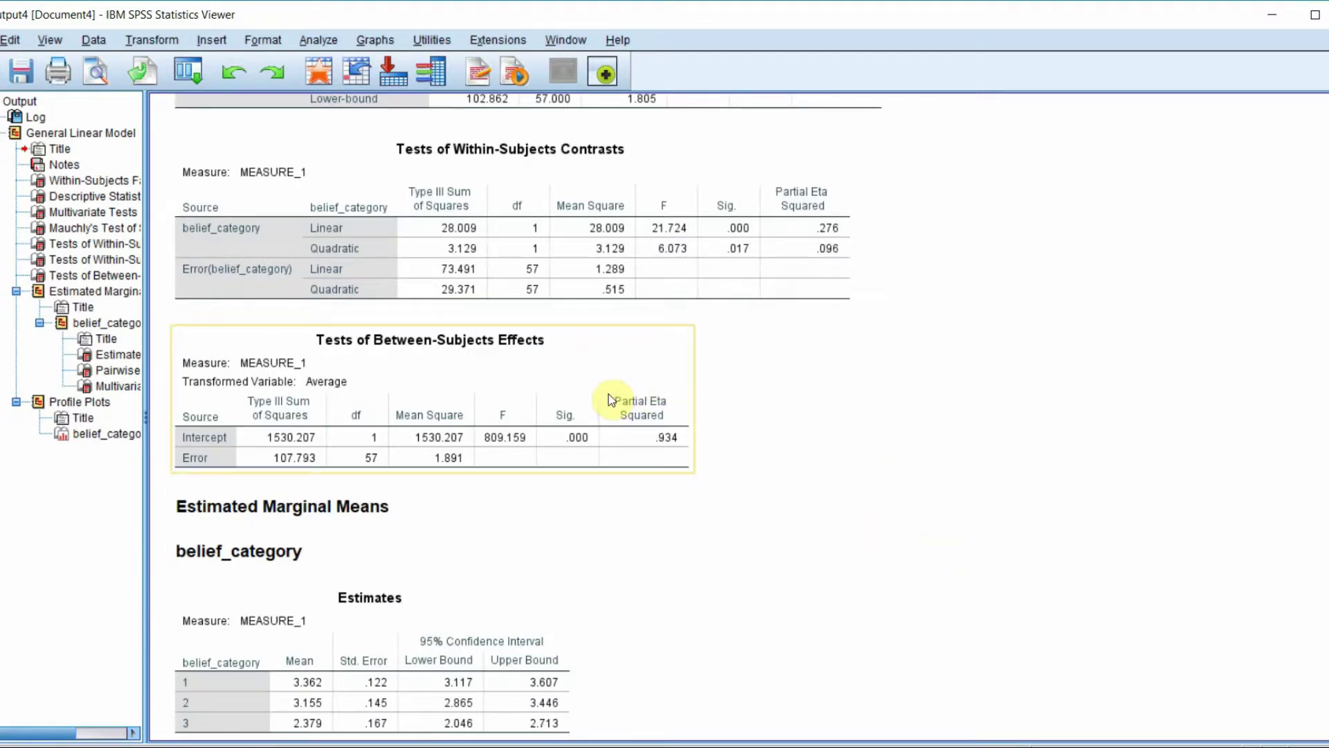
click(773, 500)
- Examine the Estimates table of marginal means for the three belief_category levels
scroll(773, 500, down, 5)
click(554, 443)
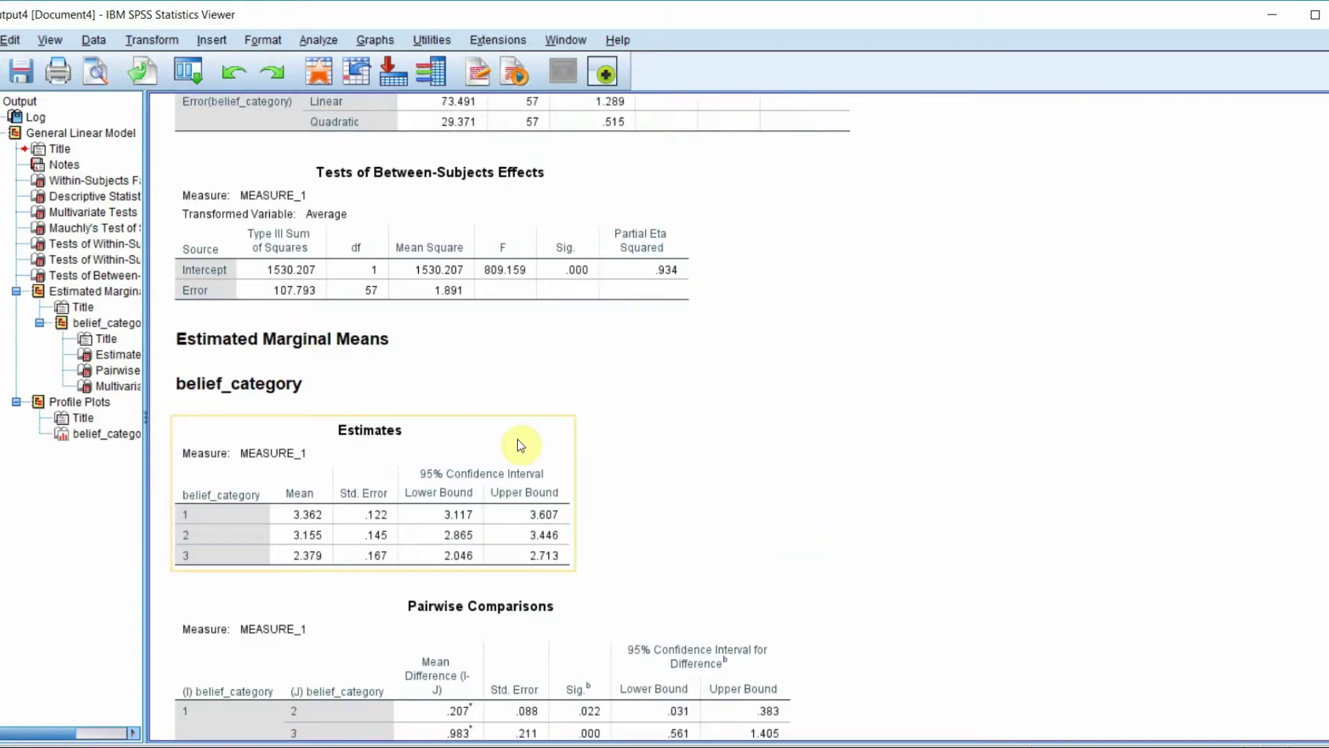
click(248, 389)
click(287, 446)
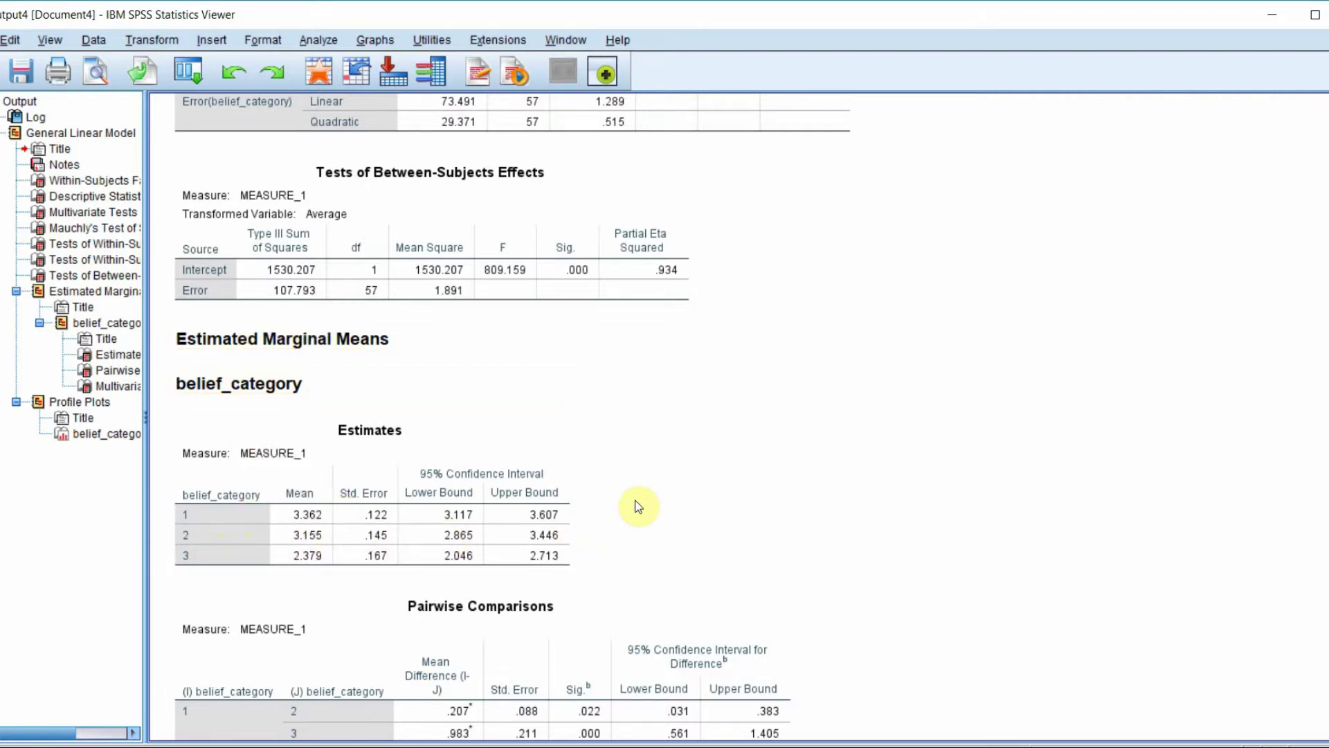
- Examine the Pairwise Comparisons of the belief_category levels against their means in the Estimates table
scroll(634, 503, down, 3)
scroll(621, 505, down, 6)
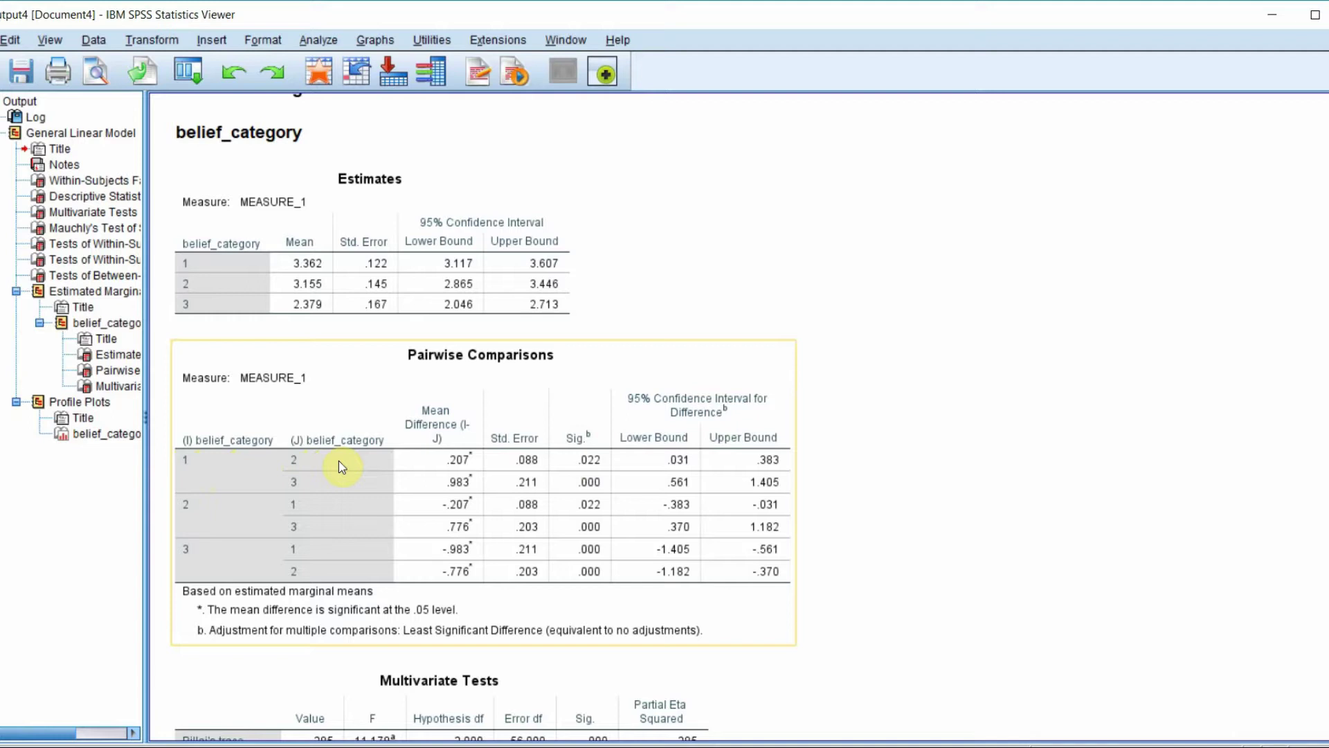
click(335, 271)
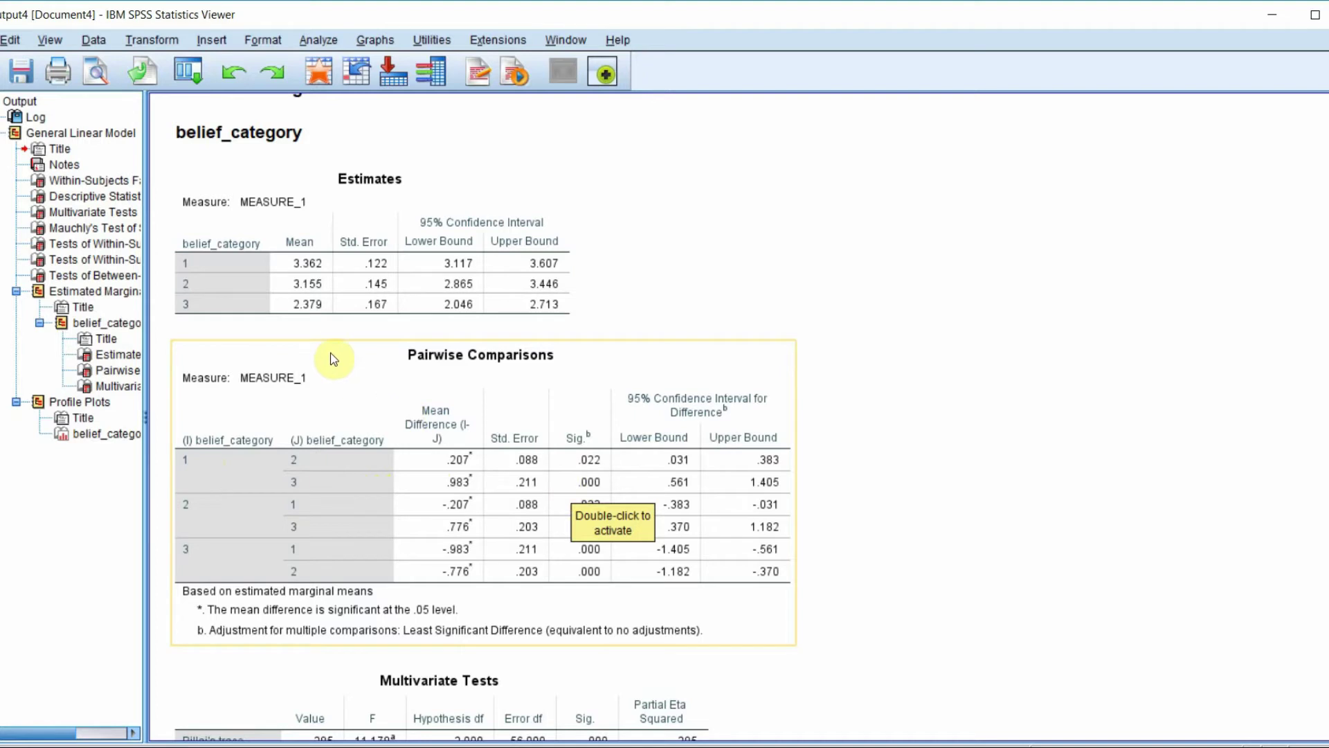
click(235, 281)
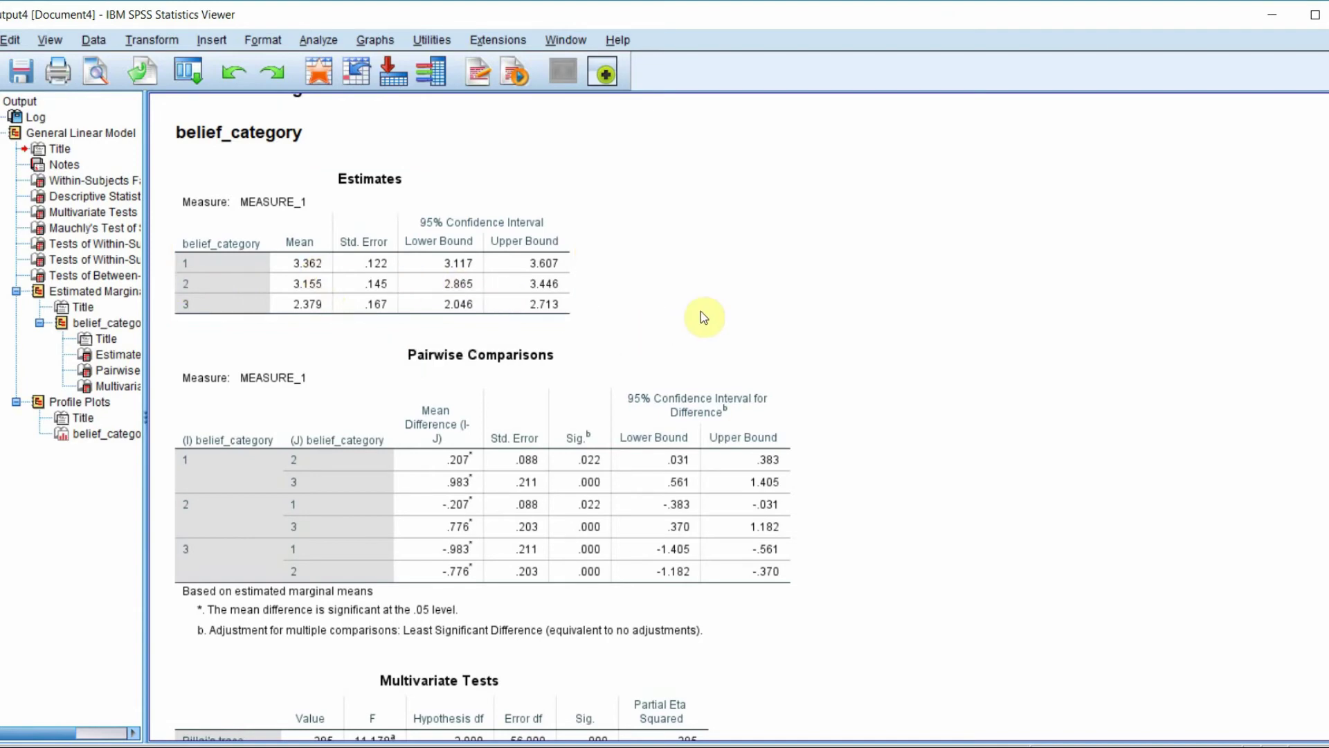
- Review the profile plot bar chart of the belief_category marginal means and its 95% CI error bars
scroll(751, 309, down, 5)
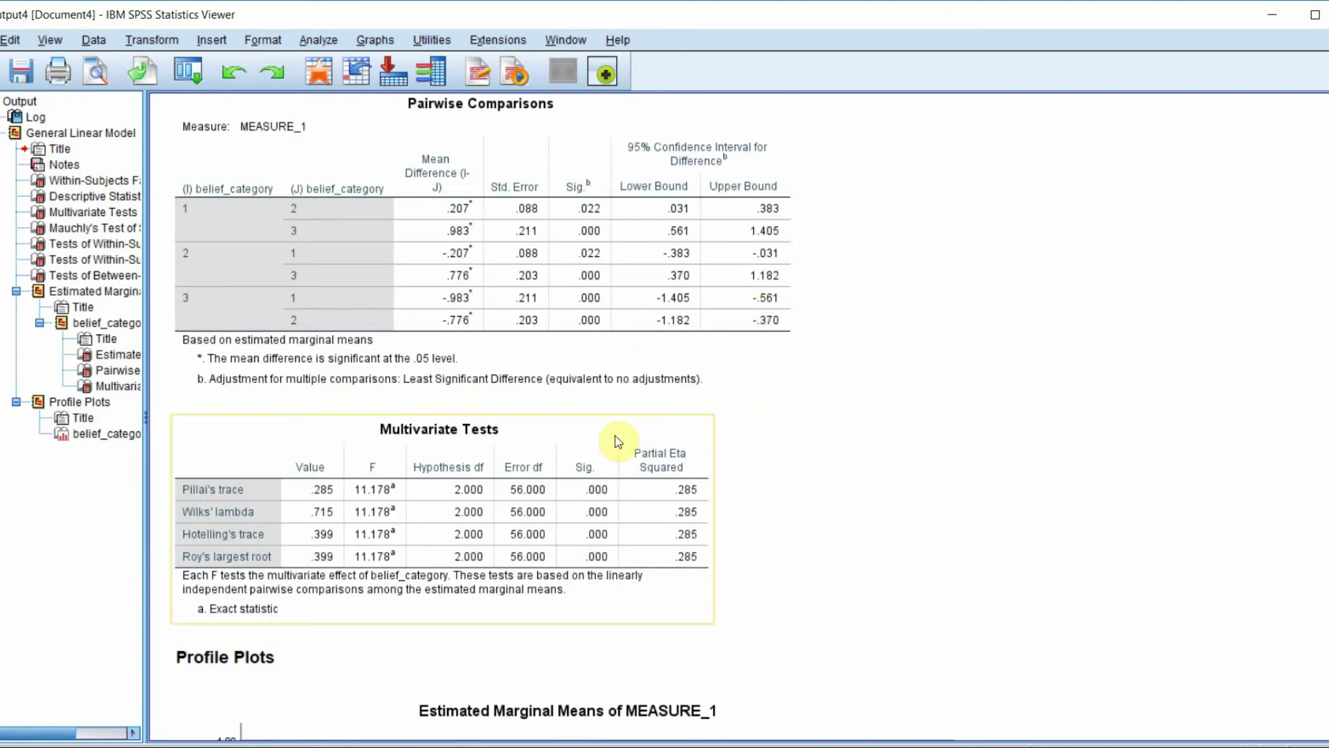
scroll(764, 461, down, 8)
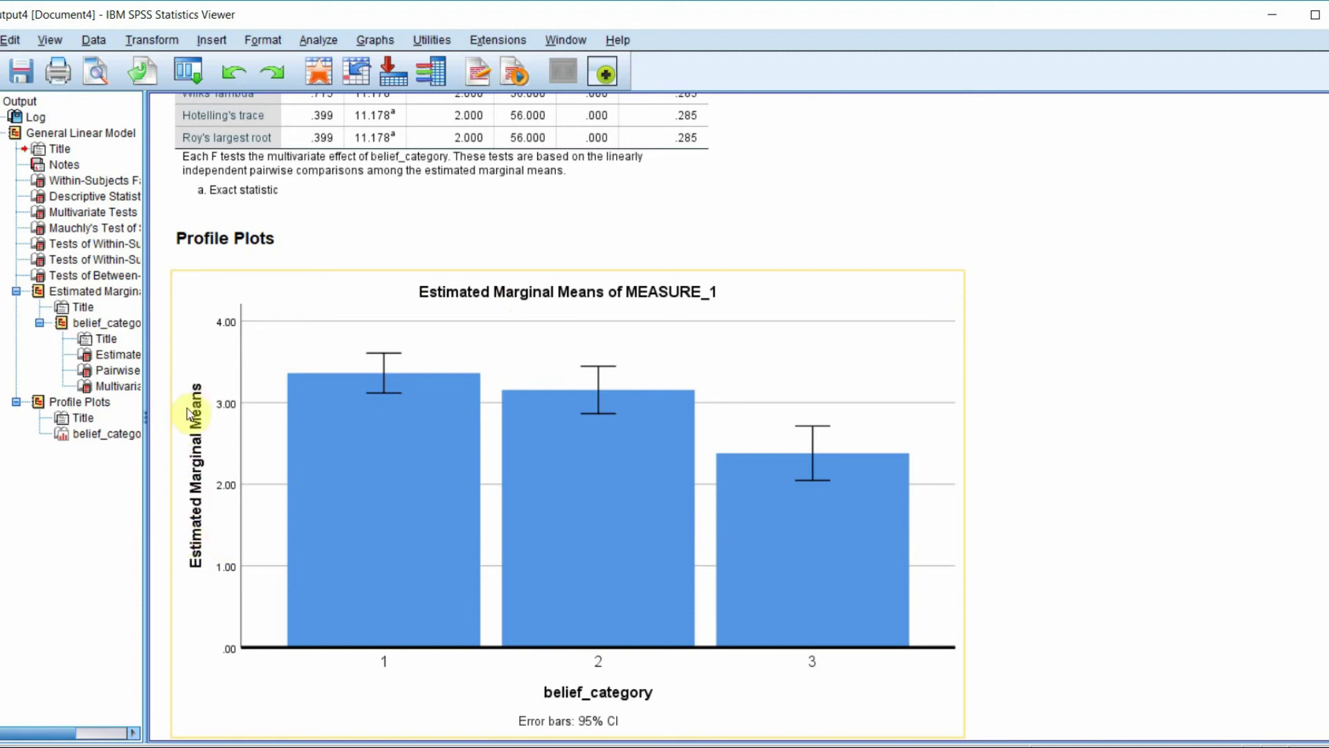
click(378, 572)
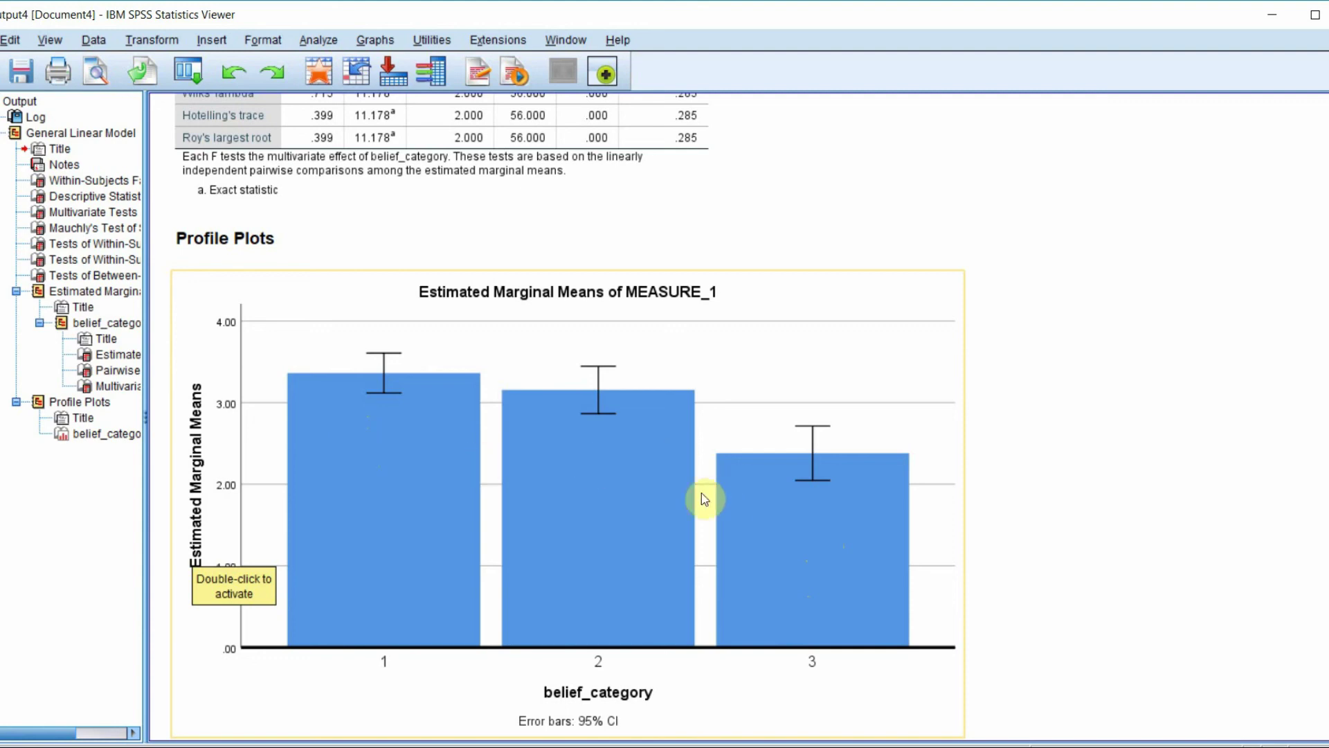
click(993, 582)
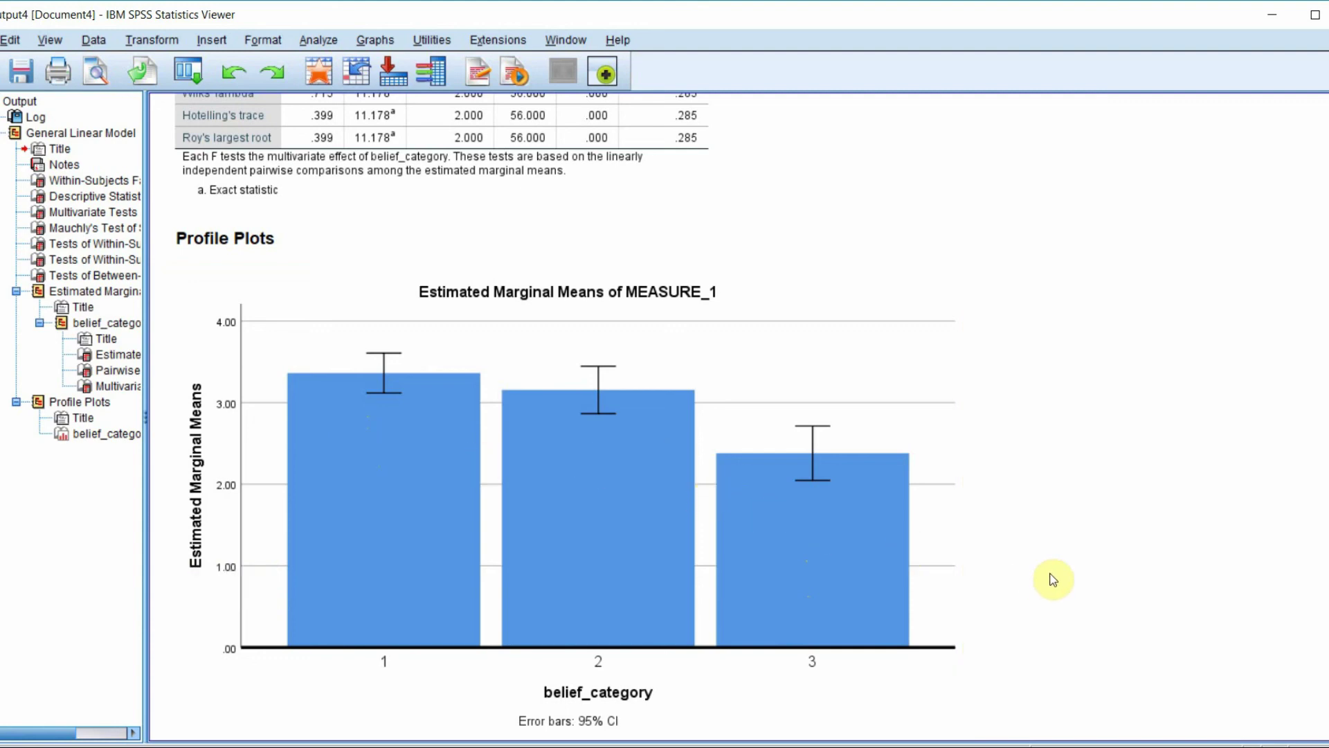